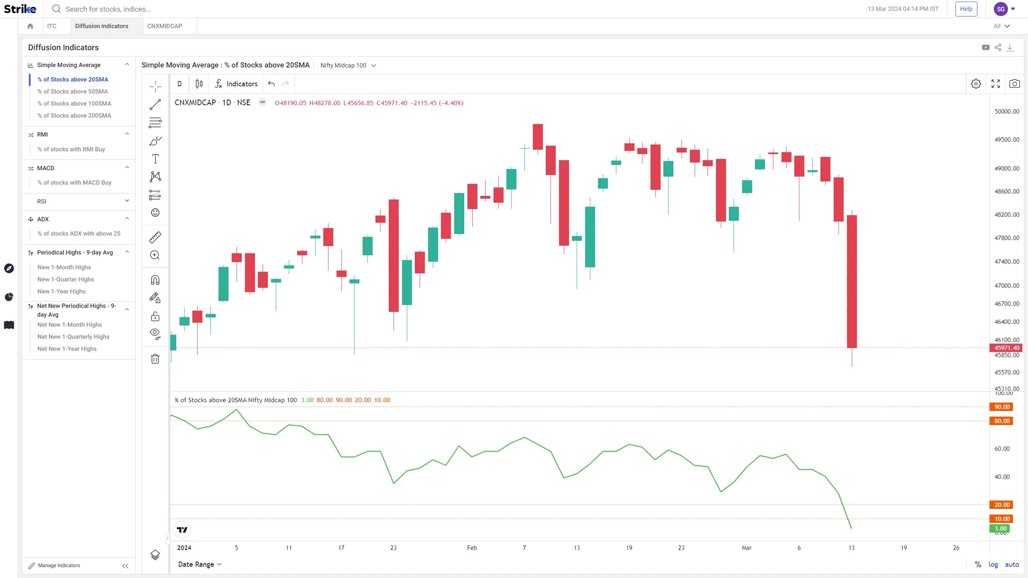
- Draw a magnet-snapped rising trendline from the 13 Feb low past 13 Mar, set to 2px
{"action": "left_click", "coordinate": [154, 104]}
{"action": "key", "text": "ctrl"}
{"action": "left_click", "coordinate": [575, 289]}
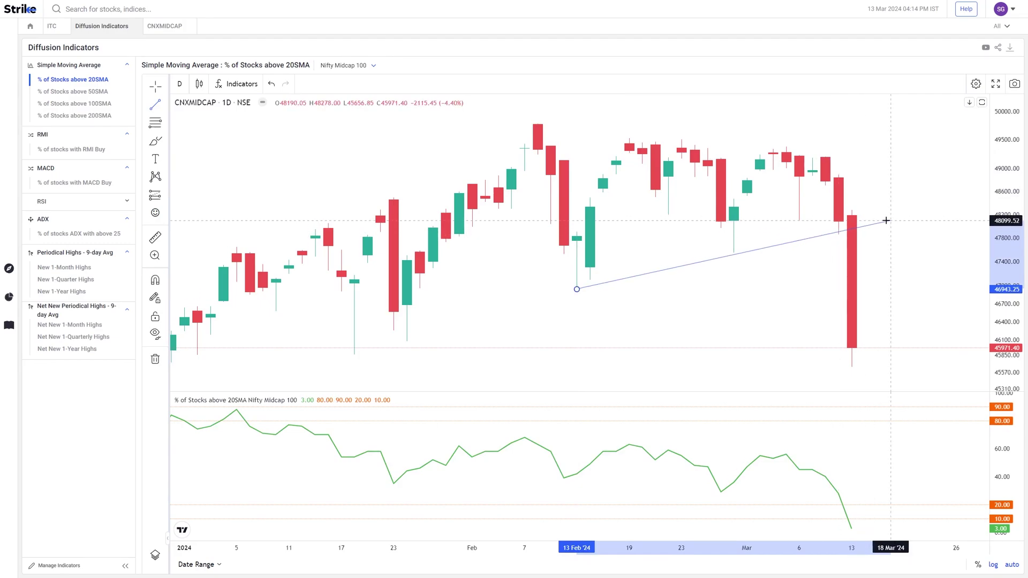
{"action": "left_click", "coordinate": [891, 217]}
{"action": "left_click", "coordinate": [635, 111]}
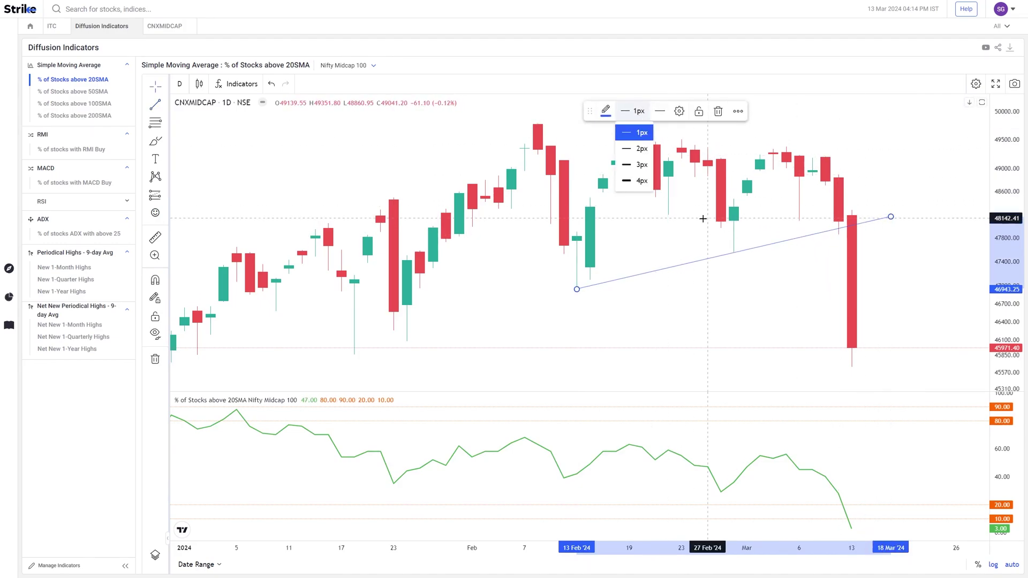
{"action": "left_click", "coordinate": [640, 154]}
- Draw a falling trendline from the 8 Feb high past 13 Mar to close the wedge, then zoom out
{"action": "left_click", "coordinate": [640, 154]}
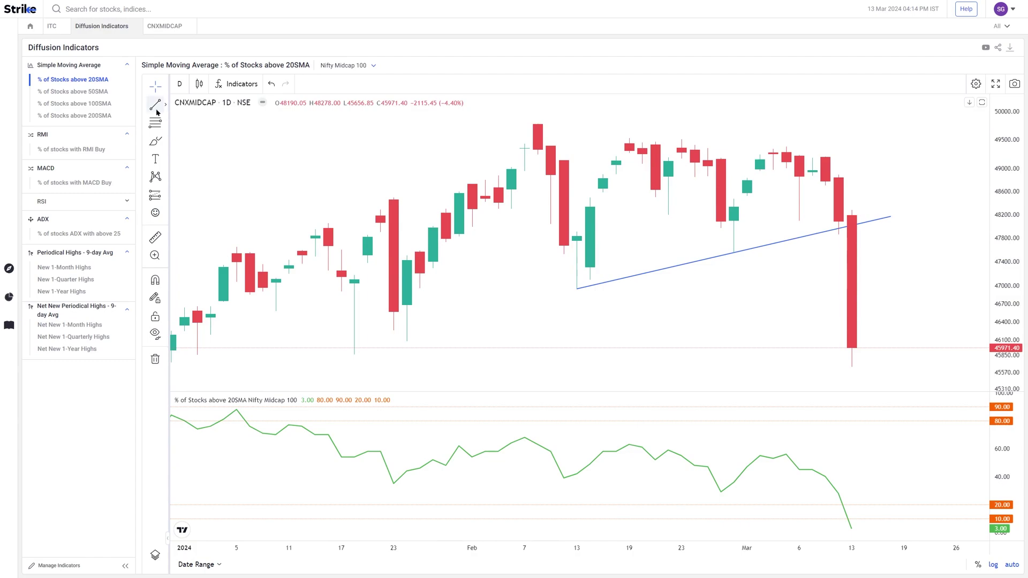
{"action": "key", "text": "ctrl"}
{"action": "left_click", "coordinate": [537, 114]}
{"action": "left_click", "coordinate": [890, 160]}
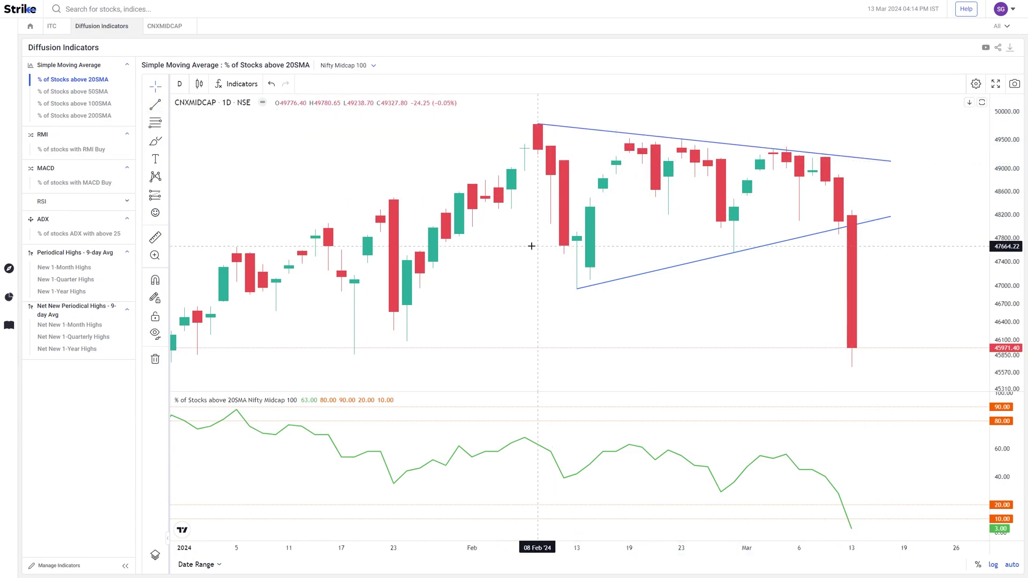
{"action": "scroll", "coordinate": [612, 415], "scroll_direction": "down", "scroll_amount": 2}
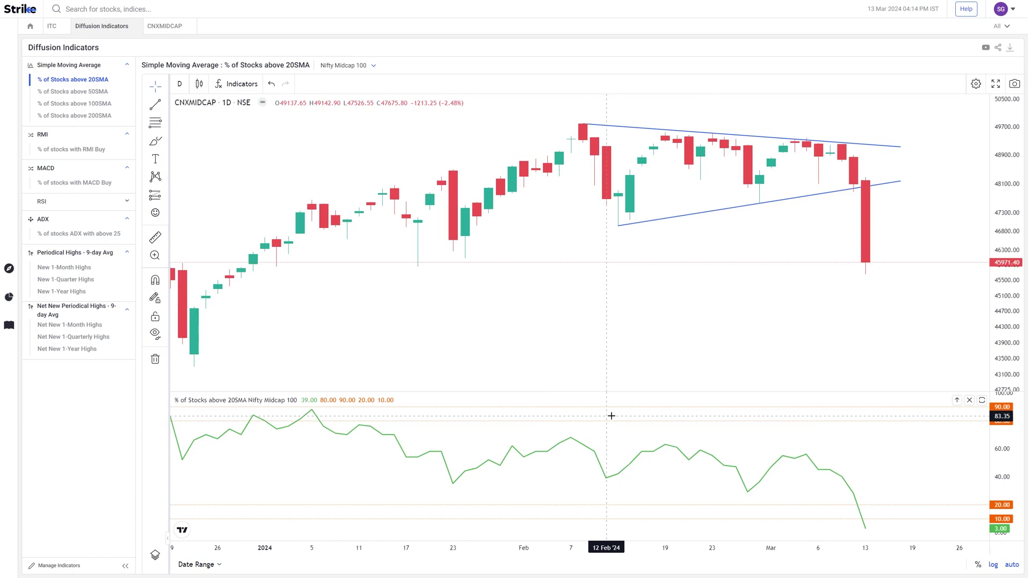
- Draw a falling trendline in the breadth pane from the 7 Feb peak, extended to 11 Mar
{"action": "left_click", "coordinate": [154, 106]}
{"action": "left_click", "coordinate": [571, 430]}
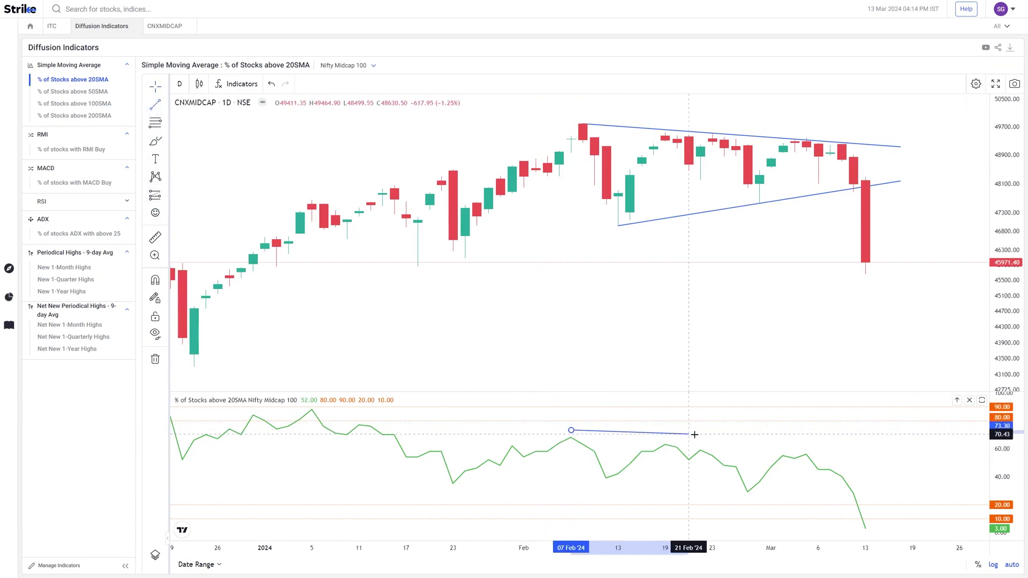
{"action": "left_click", "coordinate": [831, 451]}
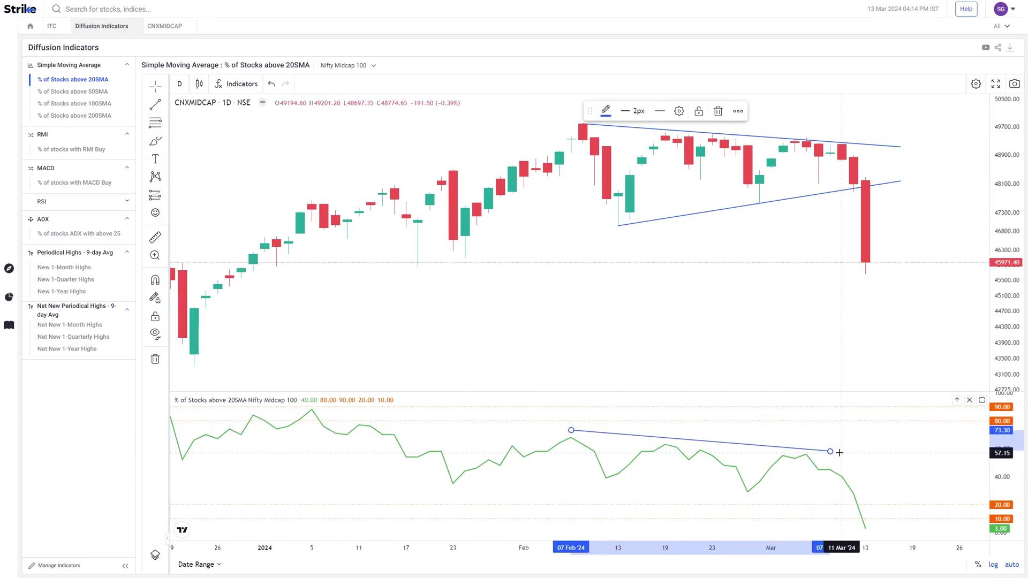
{"action": "left_click_drag", "start_coordinate": [830, 451], "coordinate": [842, 451]}
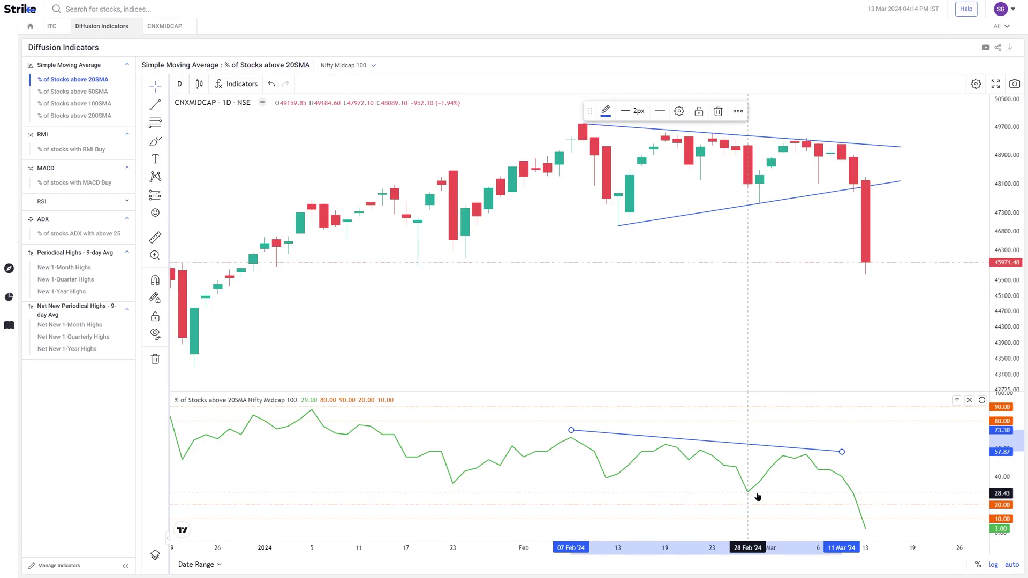
{"action": "left_click", "coordinate": [762, 212]}
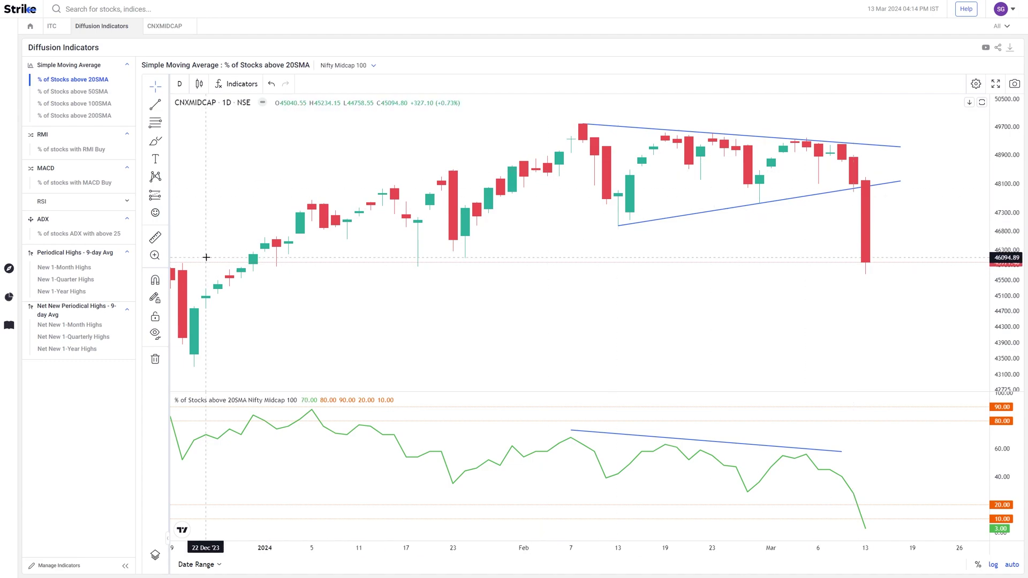
- Switch to the Net New 1-Month Highs 9-day average histogram, reading -8.78 on 13 Mar
{"action": "left_click", "coordinate": [91, 325]}
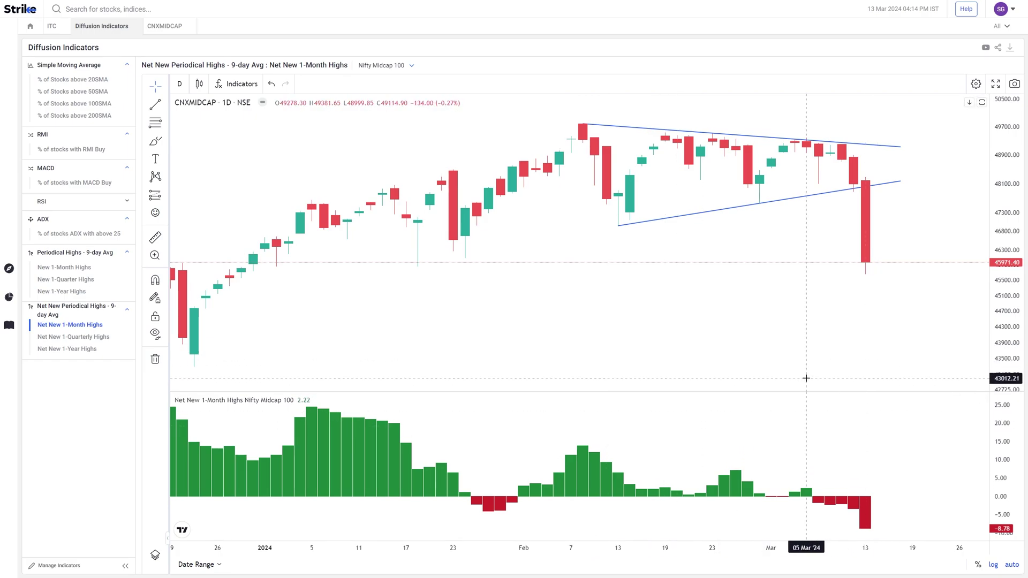
{"action": "scroll", "coordinate": [536, 410], "scroll_direction": "down", "scroll_amount": 2}
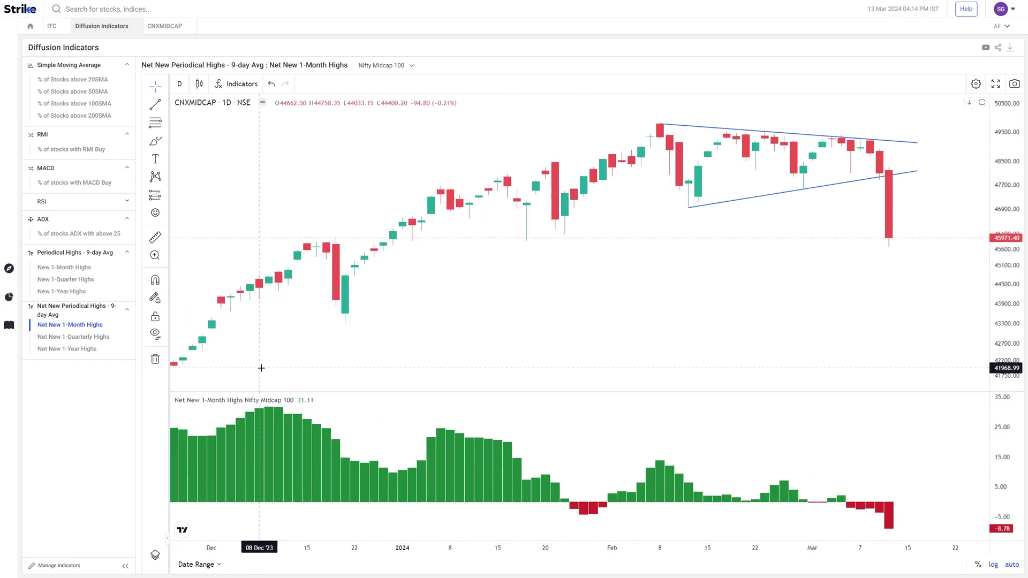
{"action": "scroll", "coordinate": [823, 383], "scroll_direction": "up", "scroll_amount": 1}
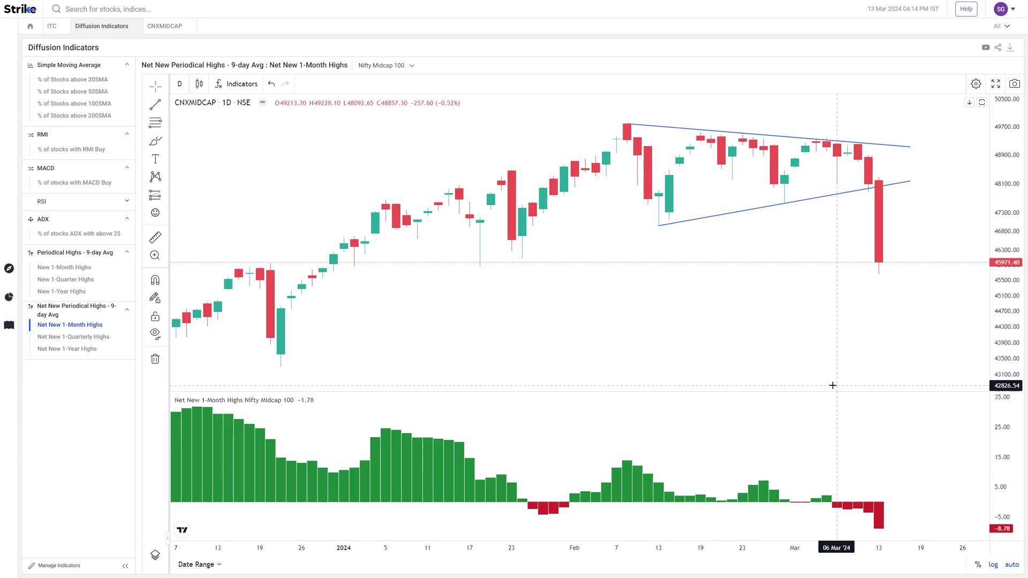
{"action": "scroll", "coordinate": [804, 476], "scroll_direction": "up", "scroll_amount": 1}
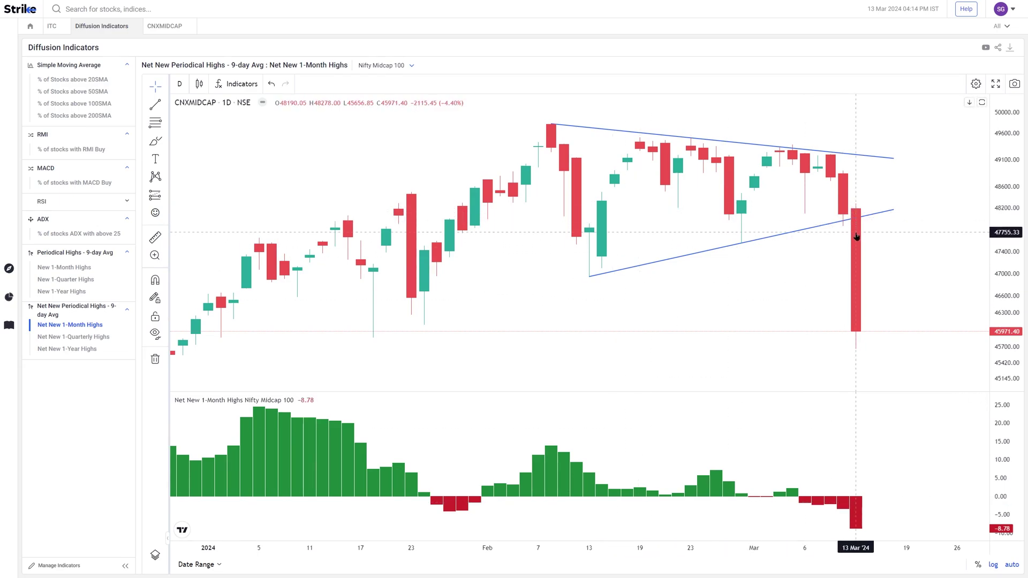
- Switch the indicator pane to Net New 1-Quarterly Highs, latest reading -3.78
{"action": "left_click", "coordinate": [103, 340]}
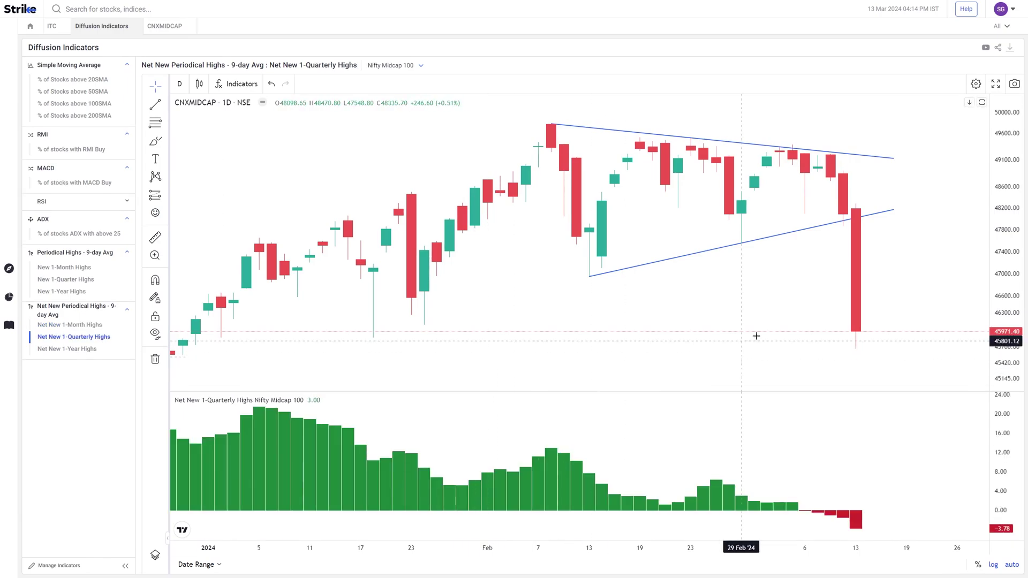
{"action": "scroll", "coordinate": [384, 444], "scroll_direction": "down", "scroll_amount": 5}
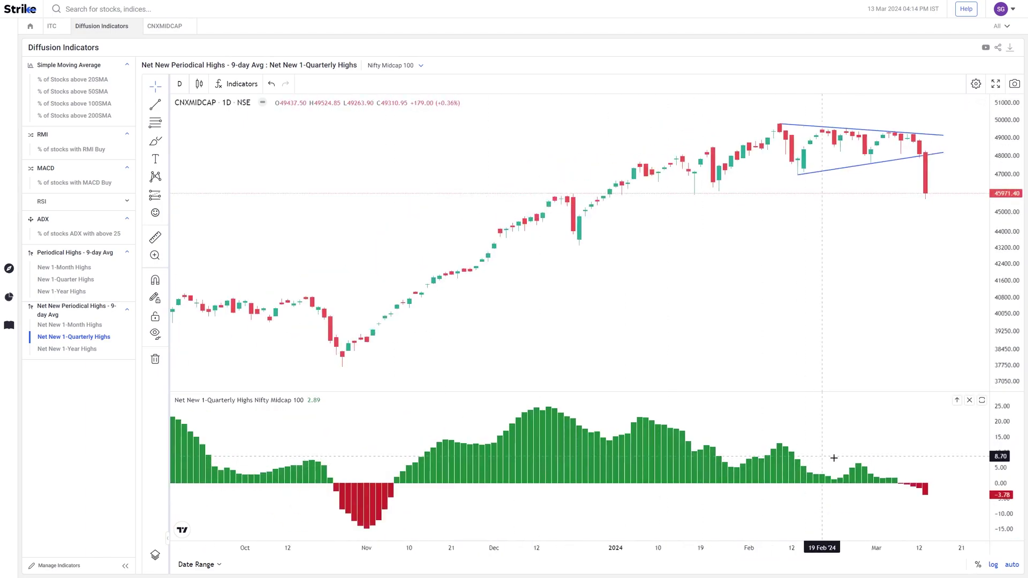
{"action": "scroll", "coordinate": [895, 471], "scroll_direction": "up", "scroll_amount": 3}
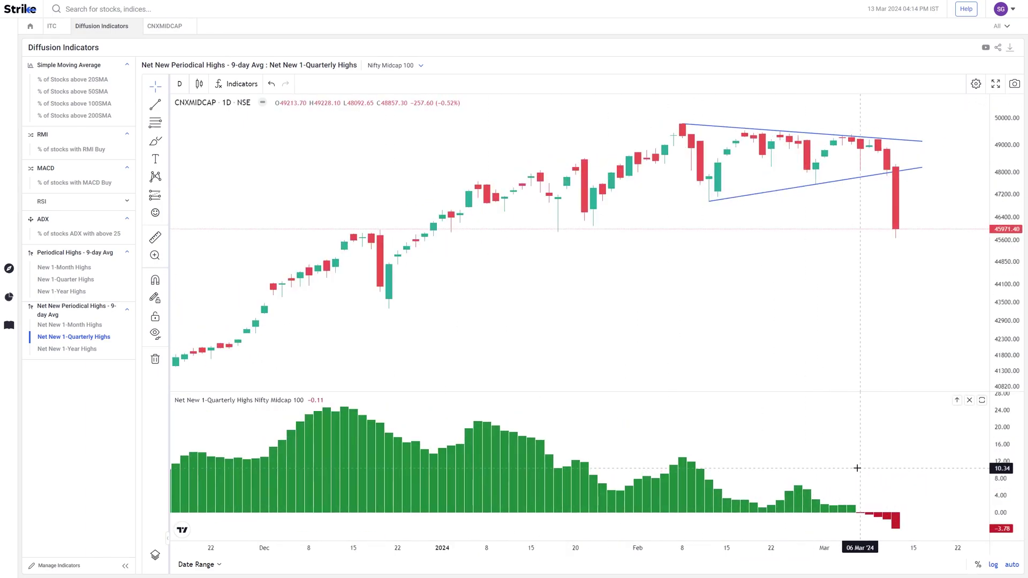
{"action": "scroll", "coordinate": [857, 468], "scroll_direction": "up", "scroll_amount": 2}
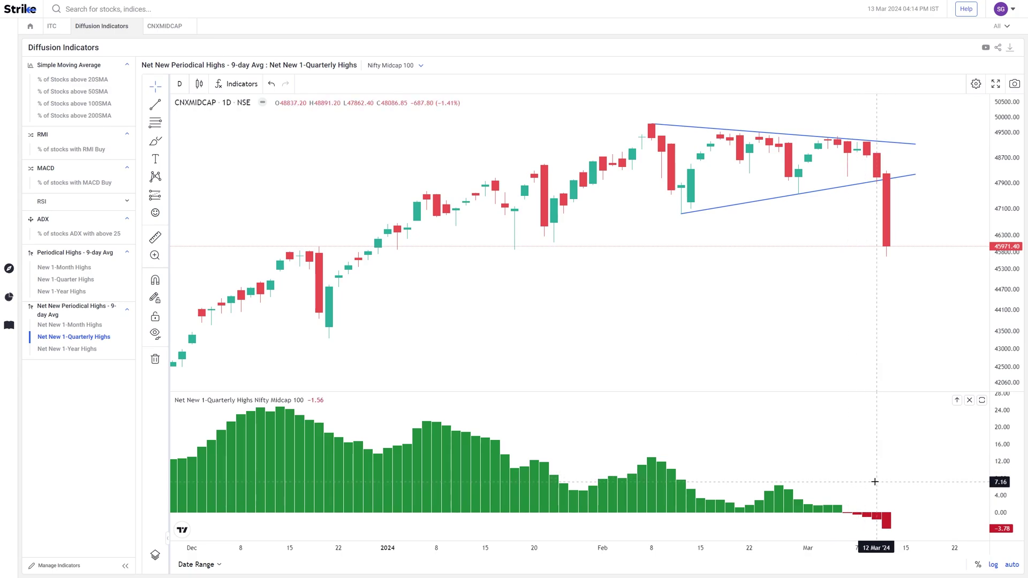
- View Nifty Smallcap 100 as candlesticks with Net New 1-Month Highs, then open the CNXMIDCAP page
{"action": "left_click", "coordinate": [396, 65]}
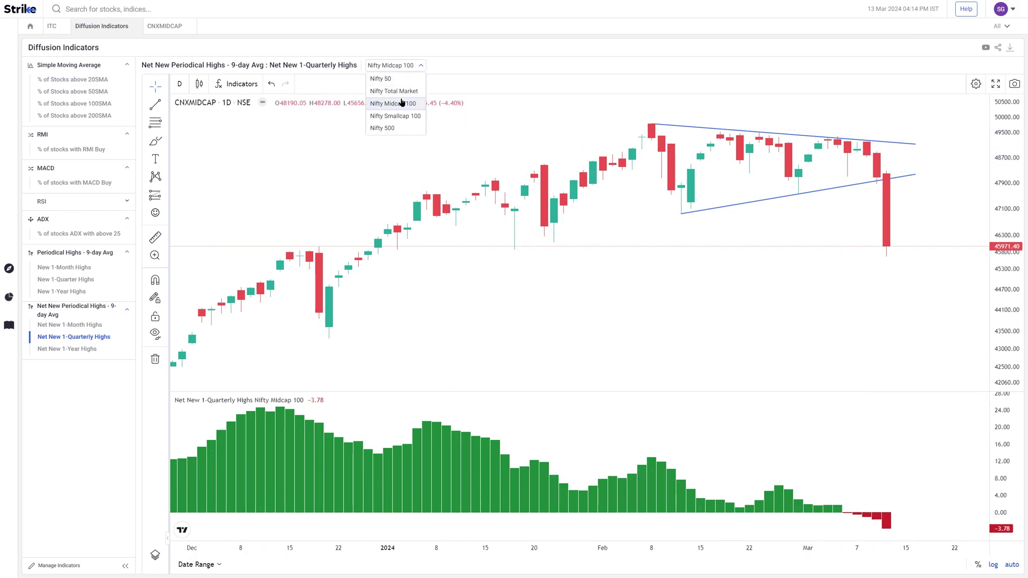
{"action": "left_click", "coordinate": [404, 116]}
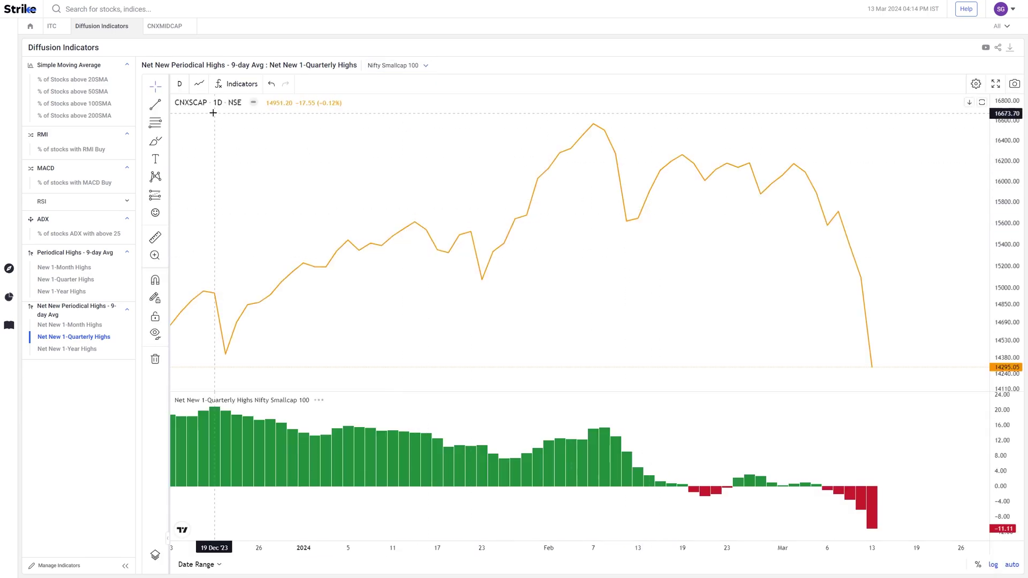
{"action": "left_click", "coordinate": [199, 84]}
{"action": "left_click", "coordinate": [231, 126]}
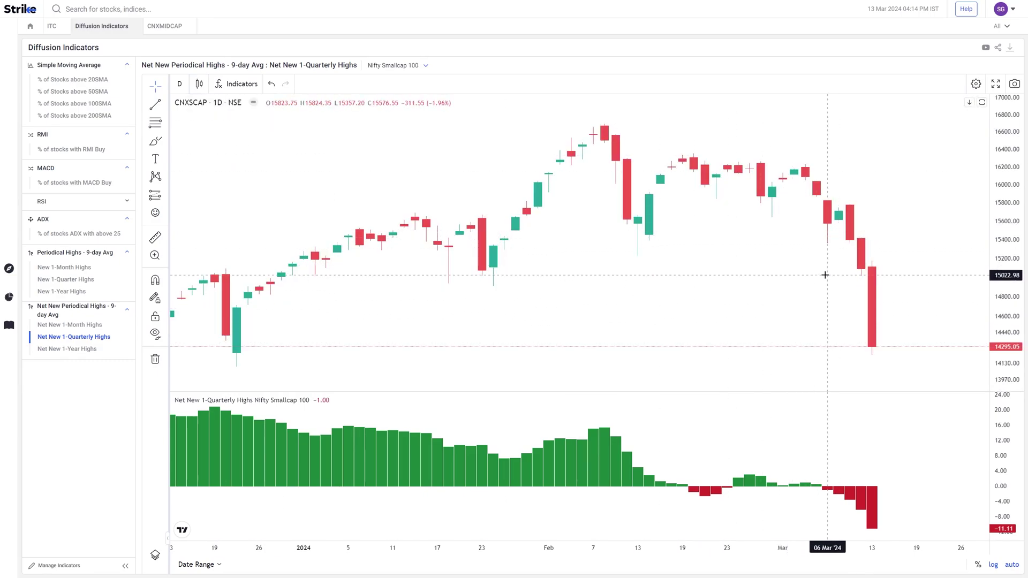
{"action": "left_click", "coordinate": [83, 325]}
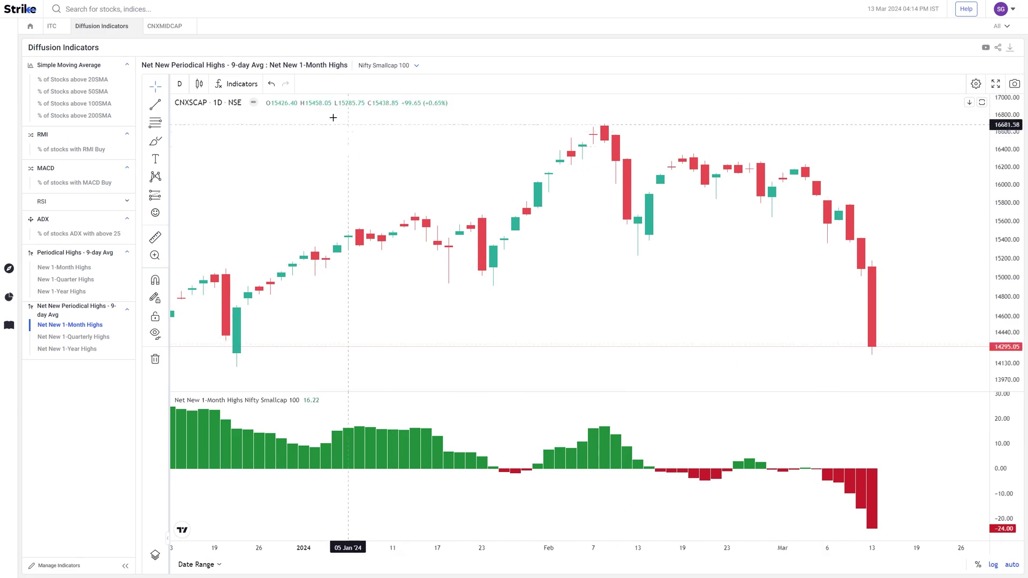
{"action": "left_click", "coordinate": [163, 29]}
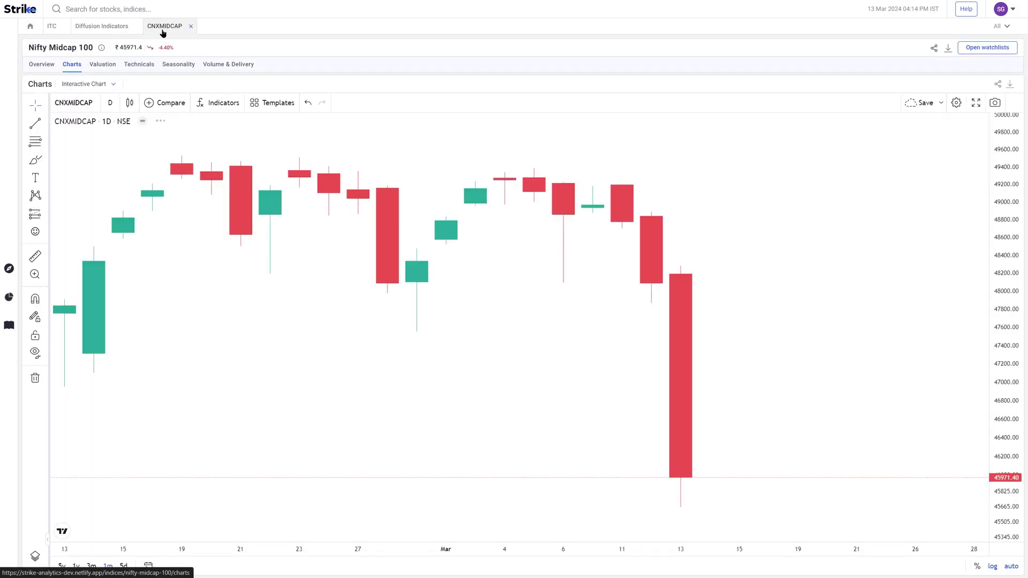
- Load the personal Rohit Setup chart layout and anchor a trend line at the 8 Feb high
{"action": "left_click", "coordinate": [94, 84]}
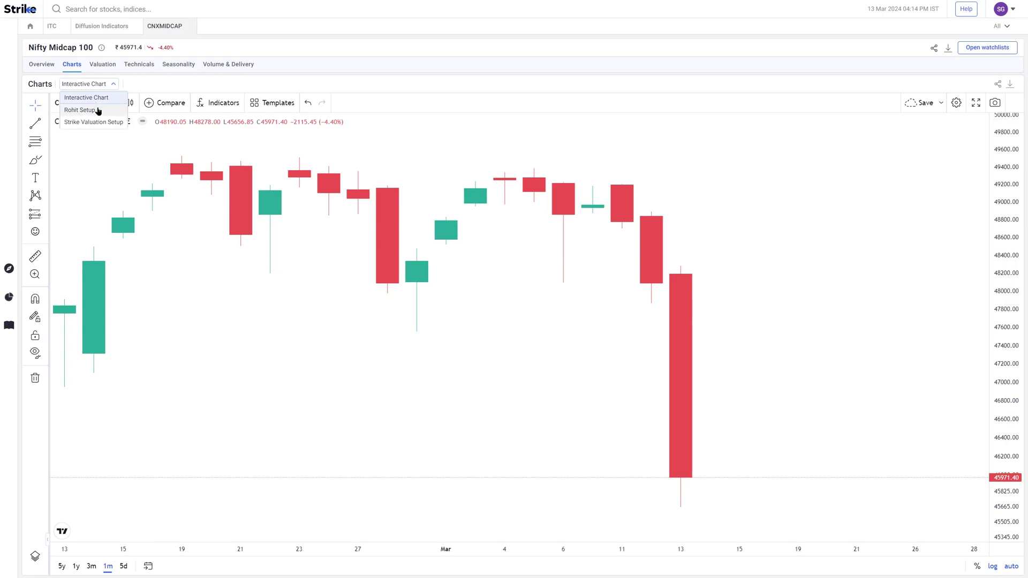
{"action": "left_click", "coordinate": [98, 109]}
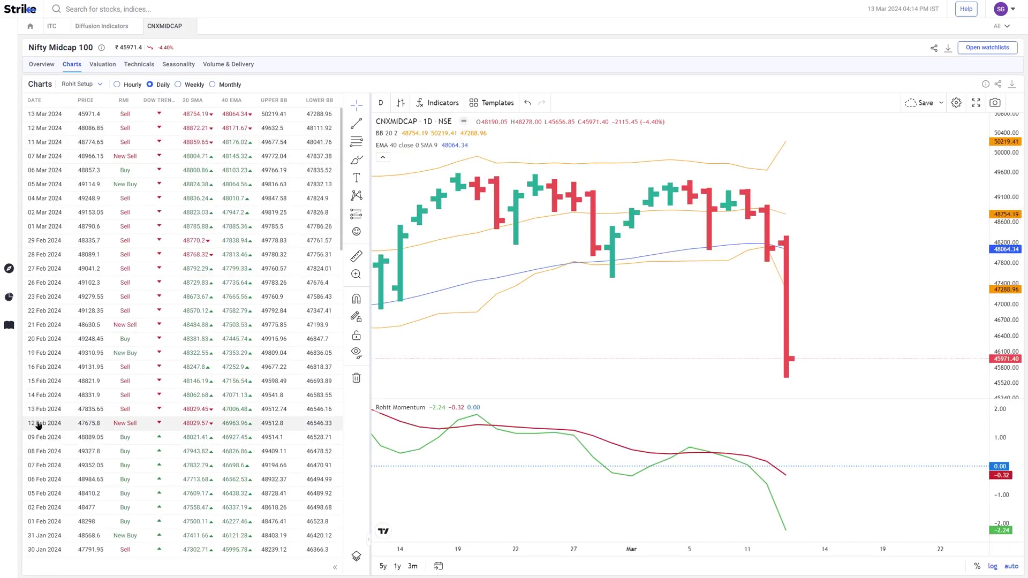
{"action": "scroll", "coordinate": [557, 187], "scroll_direction": "down", "scroll_amount": 2}
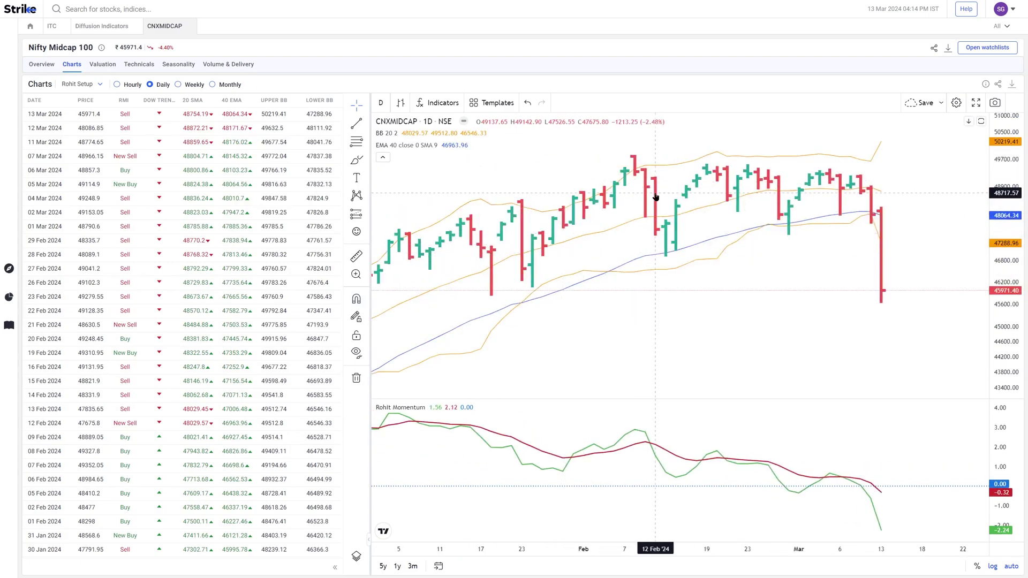
{"action": "key", "text": "alt+t"}
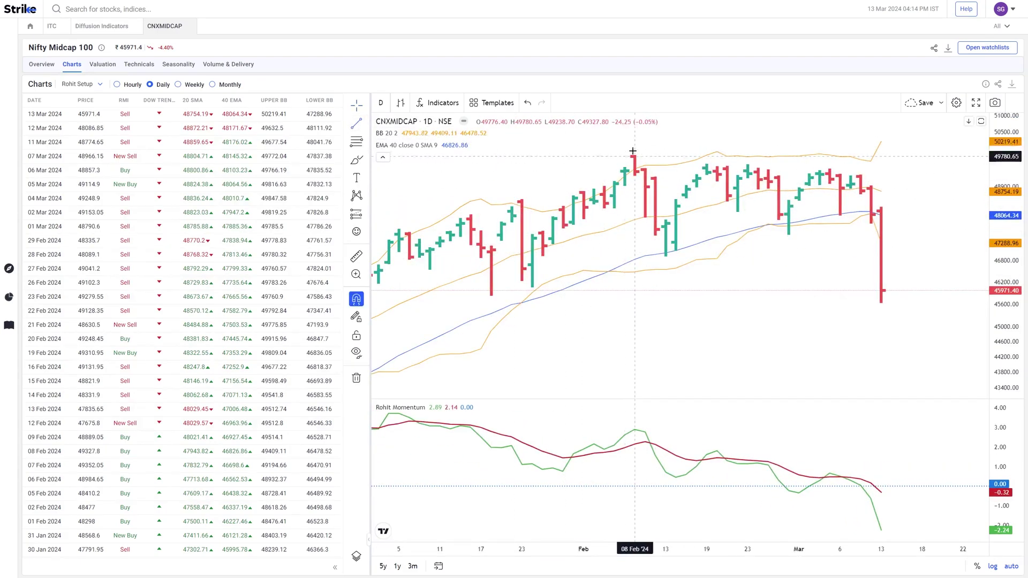
{"action": "left_click", "coordinate": [635, 151]}
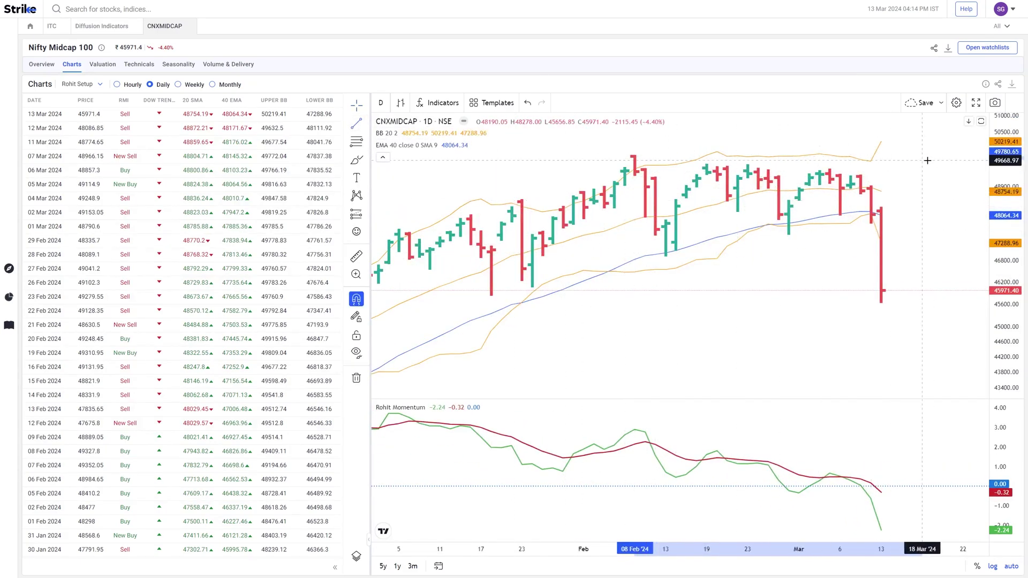
- End the falling trendline at 13 Mar and give it a thicker line style
{"action": "left_click", "coordinate": [888, 173]}
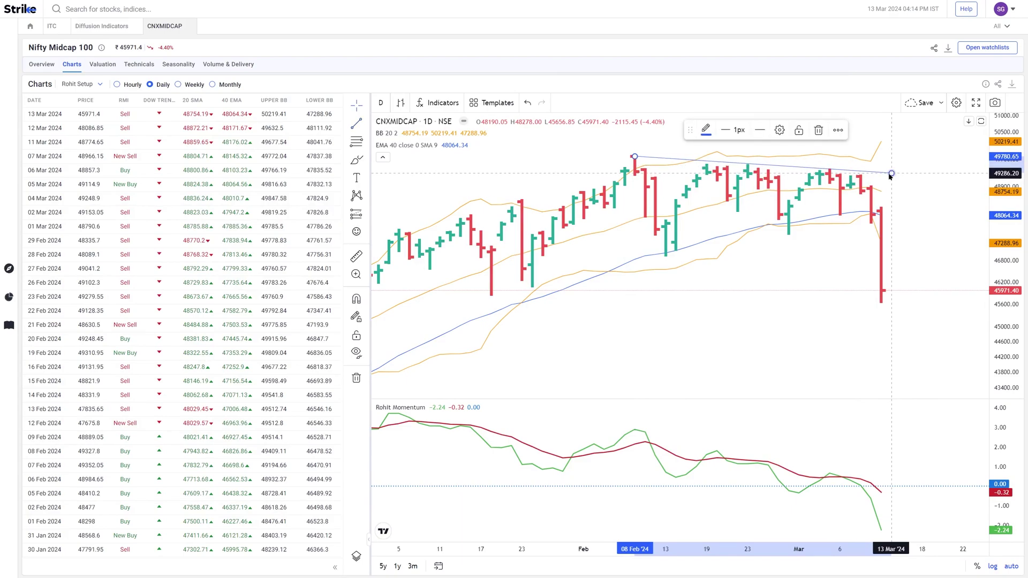
{"action": "left_click", "coordinate": [746, 133]}
{"action": "left_click", "coordinate": [670, 193]}
{"action": "left_click", "coordinate": [699, 377]}
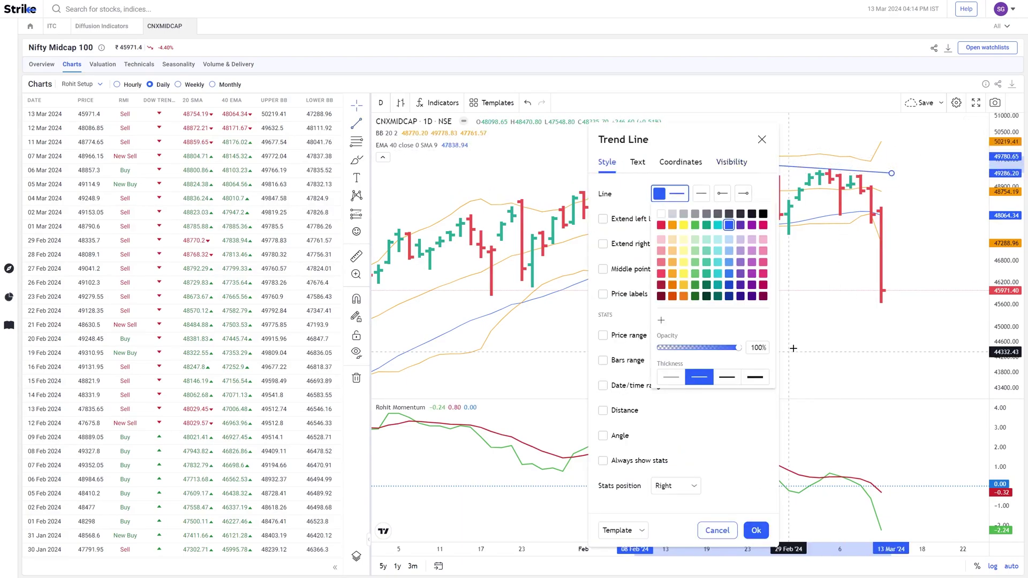
{"action": "left_click", "coordinate": [820, 339]}
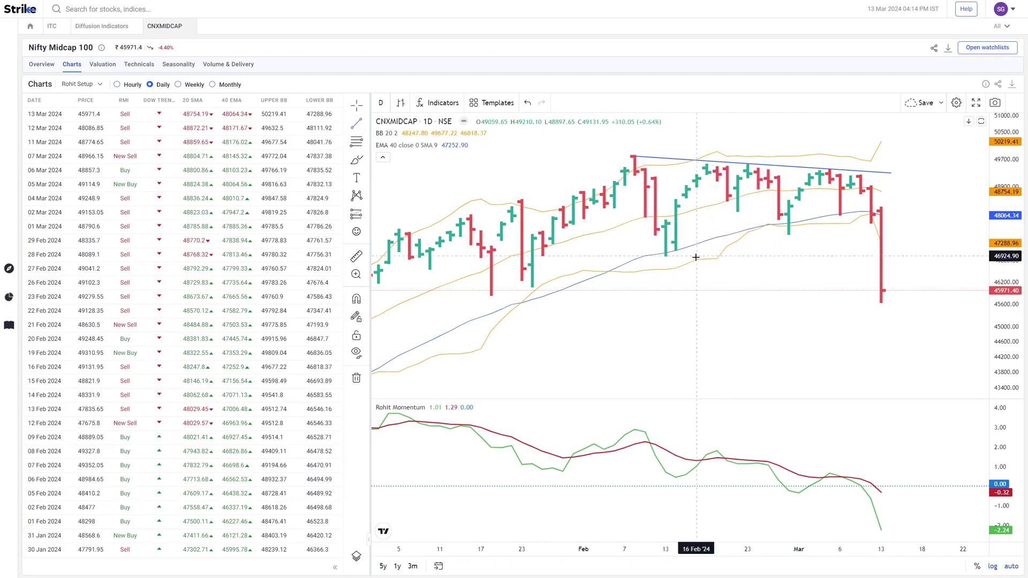
- Draw a rising trendline from the 13 Feb low to mid-March and show prices as candlesticks
{"action": "left_click", "coordinate": [665, 255]}
{"action": "left_click", "coordinate": [902, 216]}
{"action": "scroll", "coordinate": [879, 241], "scroll_direction": "up", "scroll_amount": 1}
{"action": "left_click", "coordinate": [401, 102]}
{"action": "left_click", "coordinate": [420, 146]}
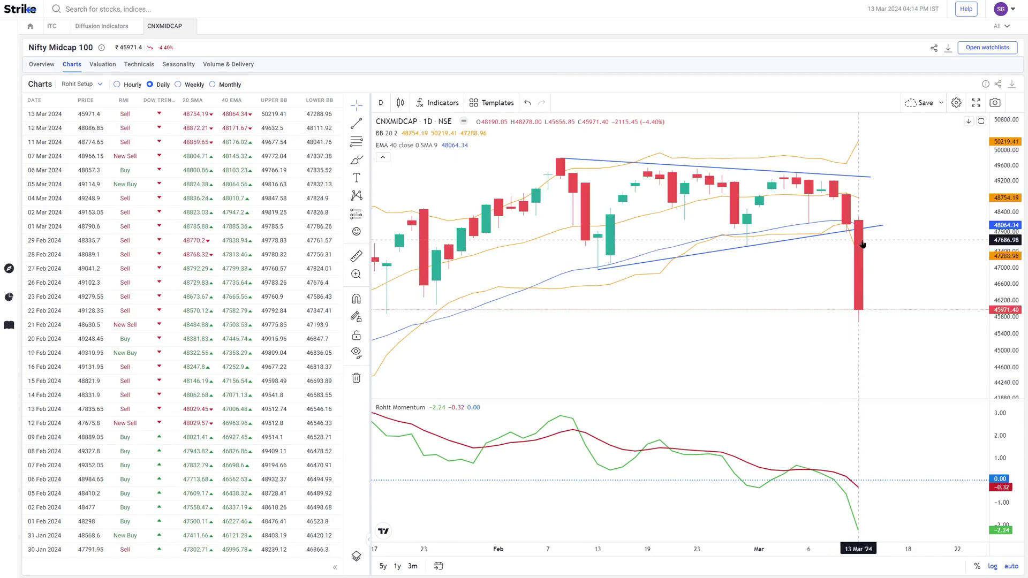
{"action": "scroll", "coordinate": [862, 244], "scroll_direction": "down", "scroll_amount": 2}
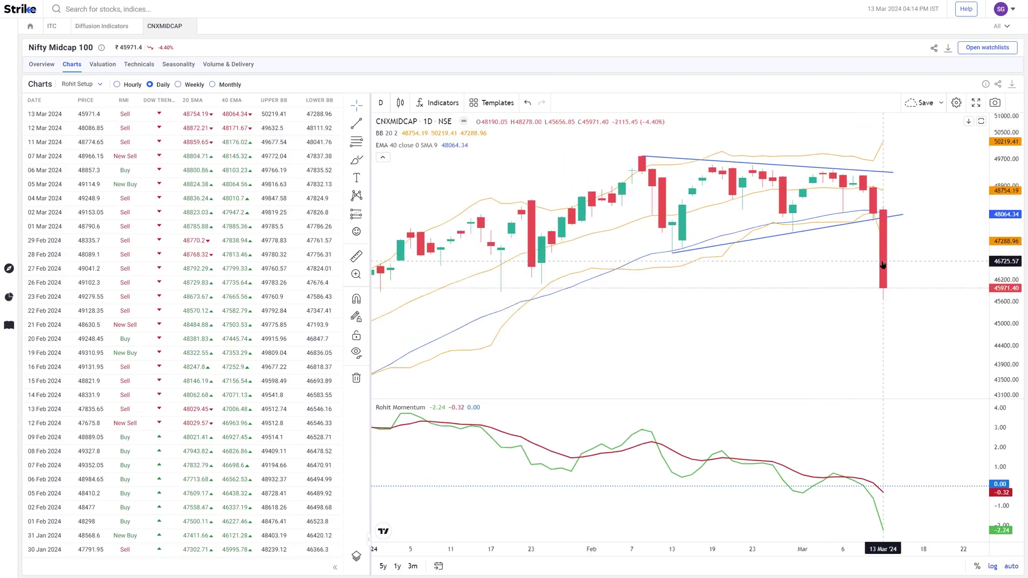
- On Diffusion Indicators, show % of Stocks above 20SMA for Nifty Midcap 100, reading 3.00
{"action": "left_click", "coordinate": [101, 26]}
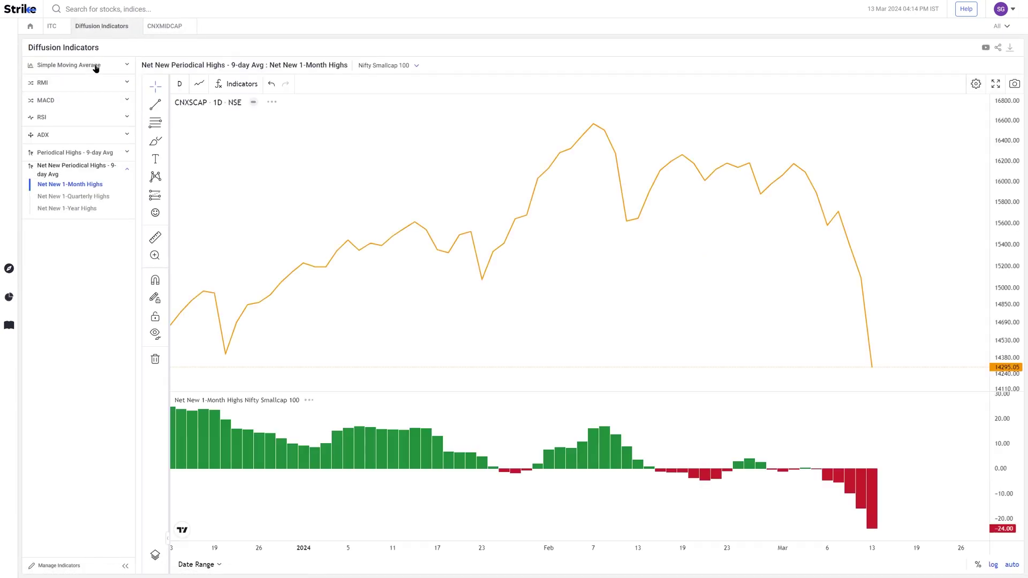
{"action": "left_click", "coordinate": [96, 66]}
{"action": "left_click", "coordinate": [94, 80]}
{"action": "left_click", "coordinate": [360, 67]}
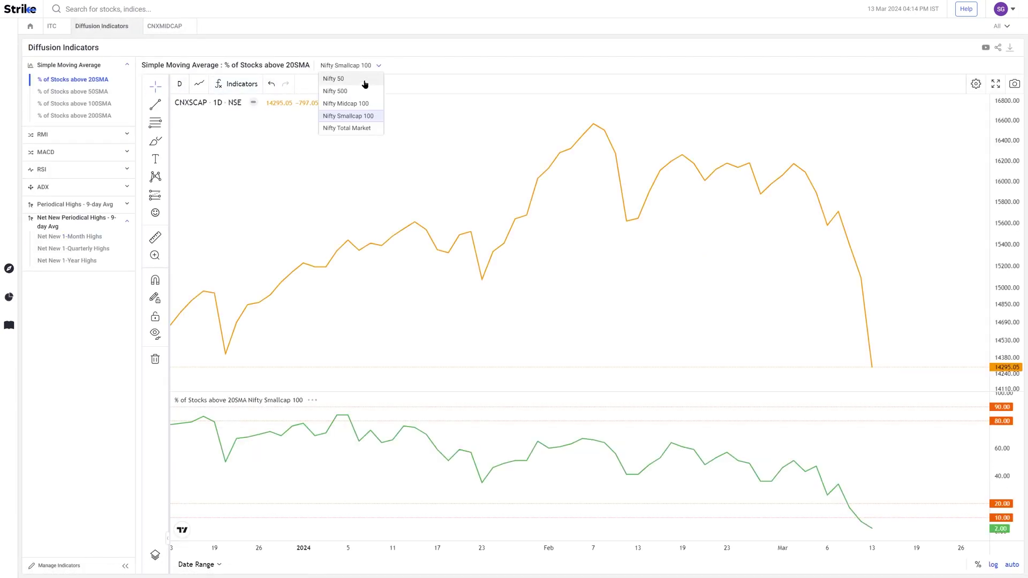
{"action": "left_click", "coordinate": [368, 103]}
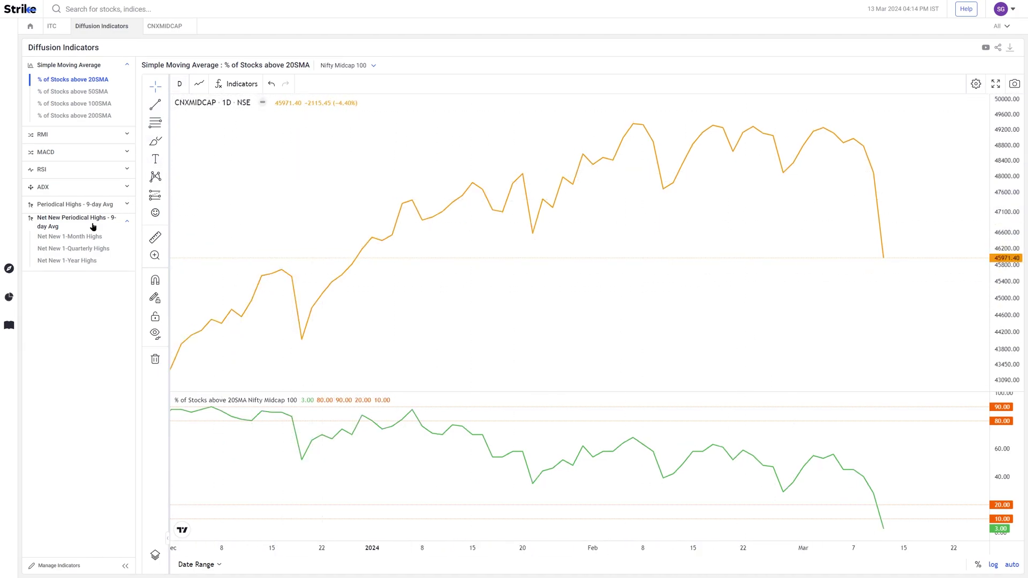
{"action": "scroll", "coordinate": [707, 185], "scroll_direction": "down", "scroll_amount": 2}
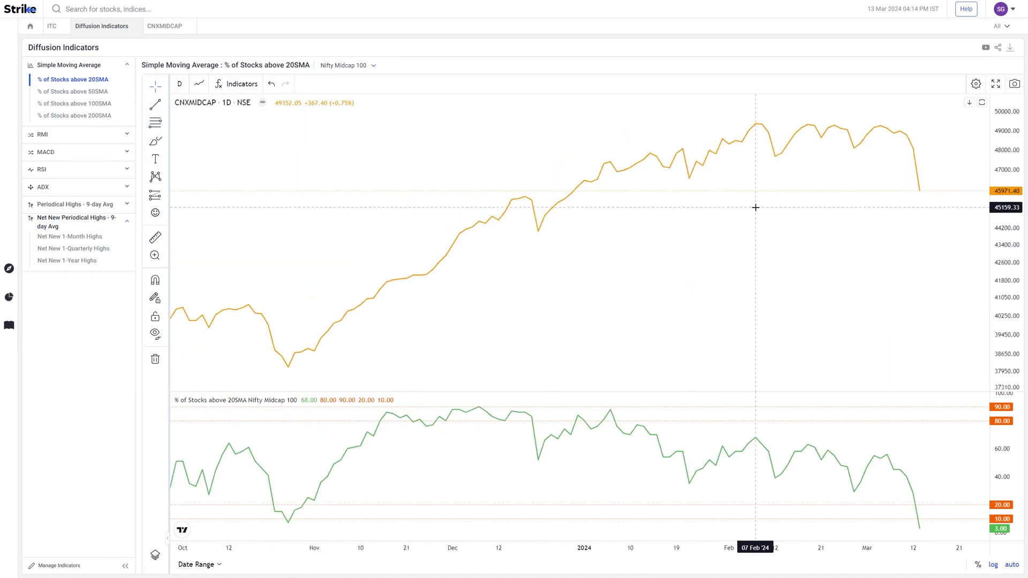
- Briefly view % of stocks with RMI Buy, then return to % of Stocks above 20SMA
{"action": "left_click", "coordinate": [101, 138]}
{"action": "left_click", "coordinate": [93, 151]}
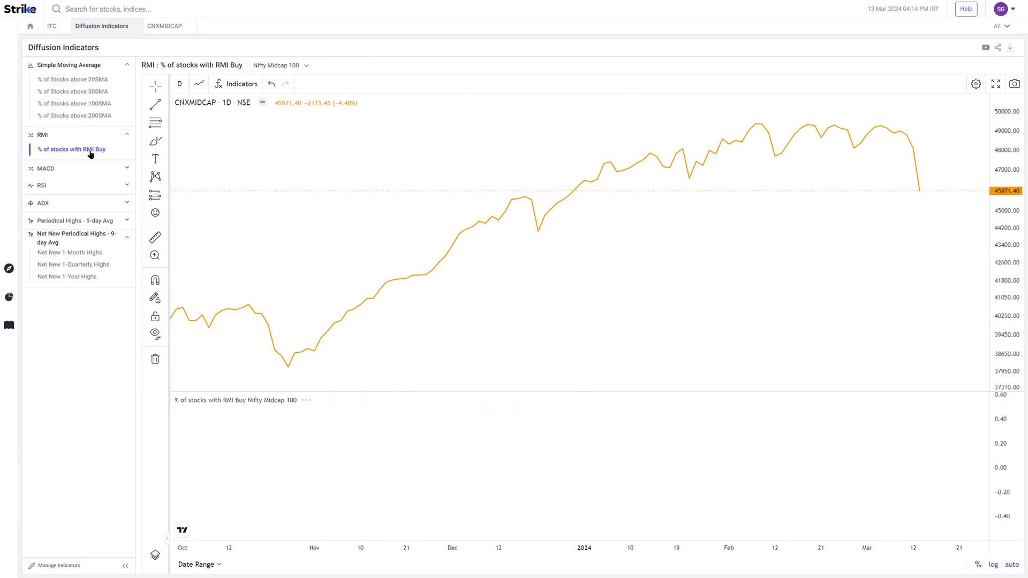
{"action": "scroll", "coordinate": [909, 248], "scroll_direction": "up", "scroll_amount": 2}
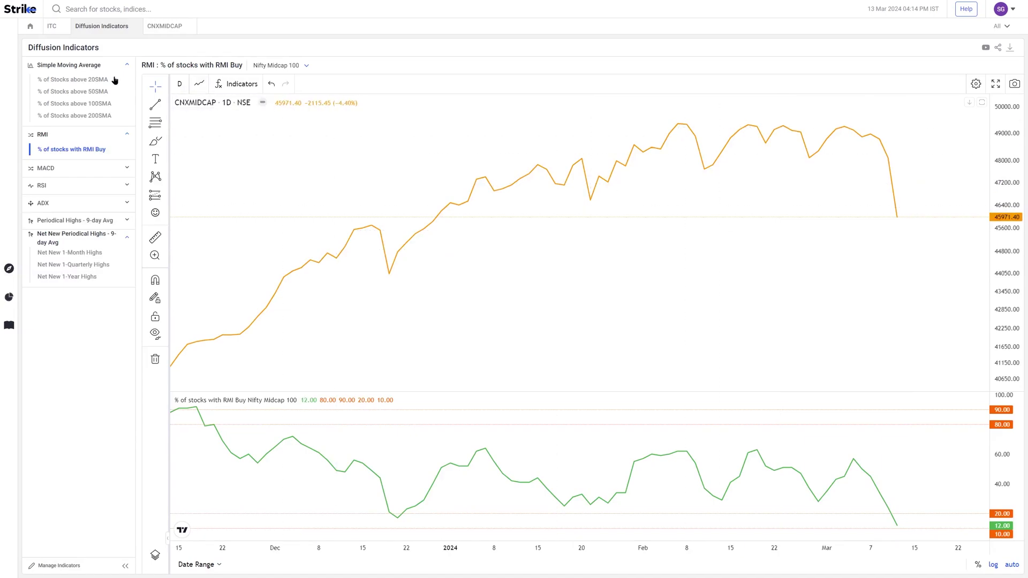
{"action": "left_click", "coordinate": [96, 80]}
- Zoom and pan the breadth chart out to show its history back to early 2022
{"action": "scroll", "coordinate": [925, 447], "scroll_direction": "down", "scroll_amount": 3}
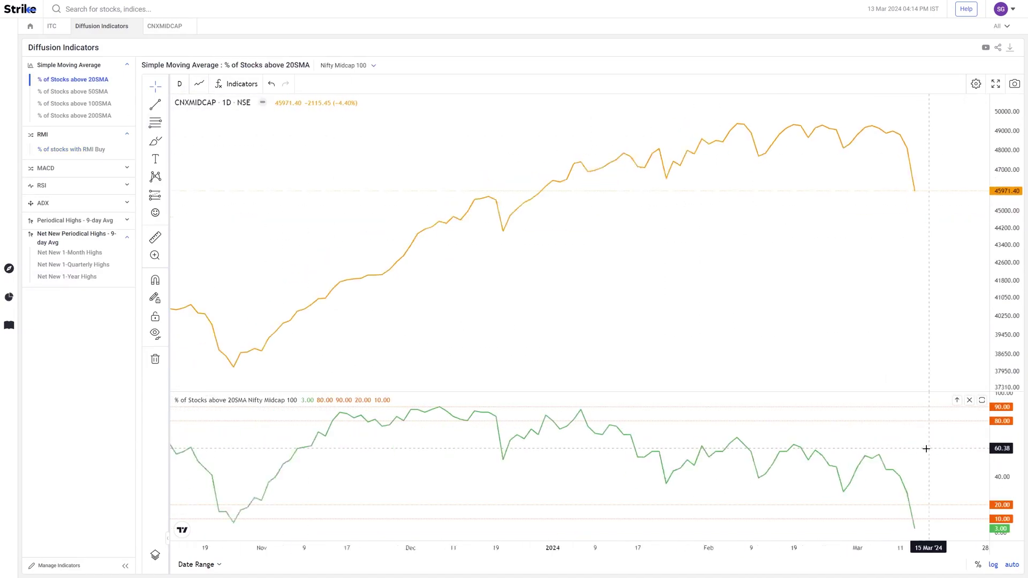
{"action": "scroll", "coordinate": [945, 523], "scroll_direction": "down", "scroll_amount": 3}
{"action": "left_click_drag", "start_coordinate": [946, 523], "coordinate": [818, 511]}
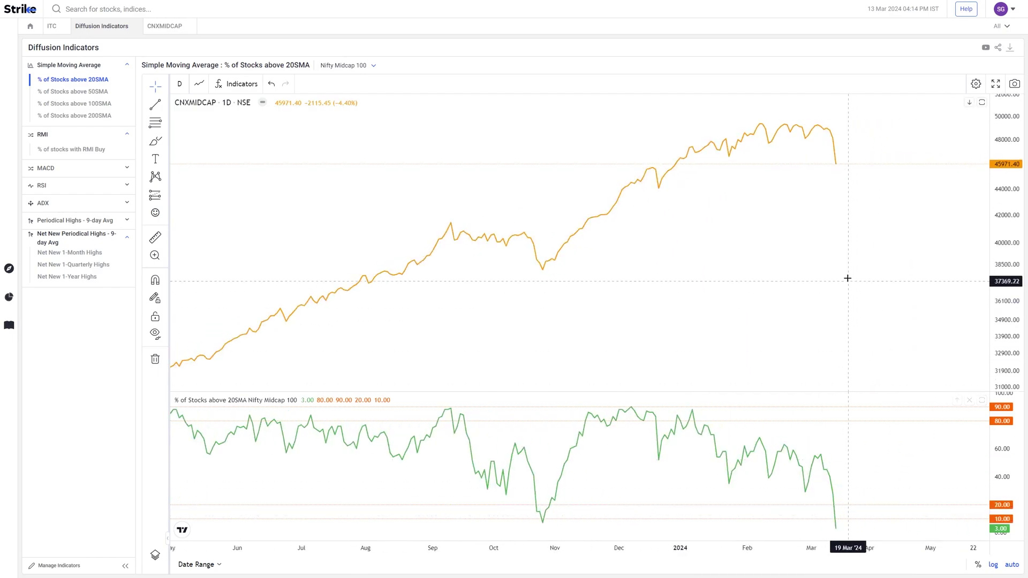
{"action": "scroll", "coordinate": [839, 315], "scroll_direction": "down", "scroll_amount": 2}
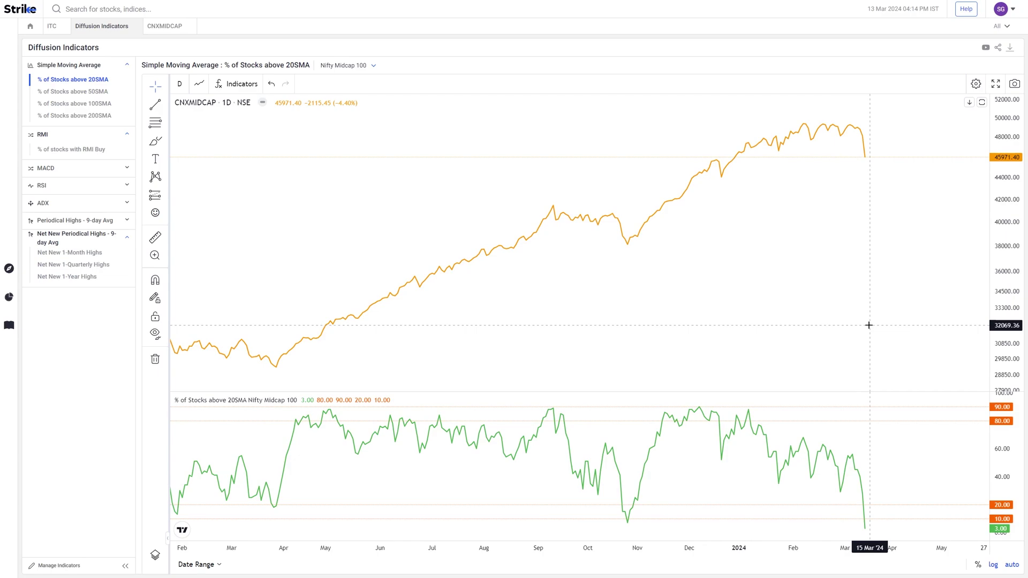
{"action": "scroll", "coordinate": [869, 325], "scroll_direction": "down", "scroll_amount": 3}
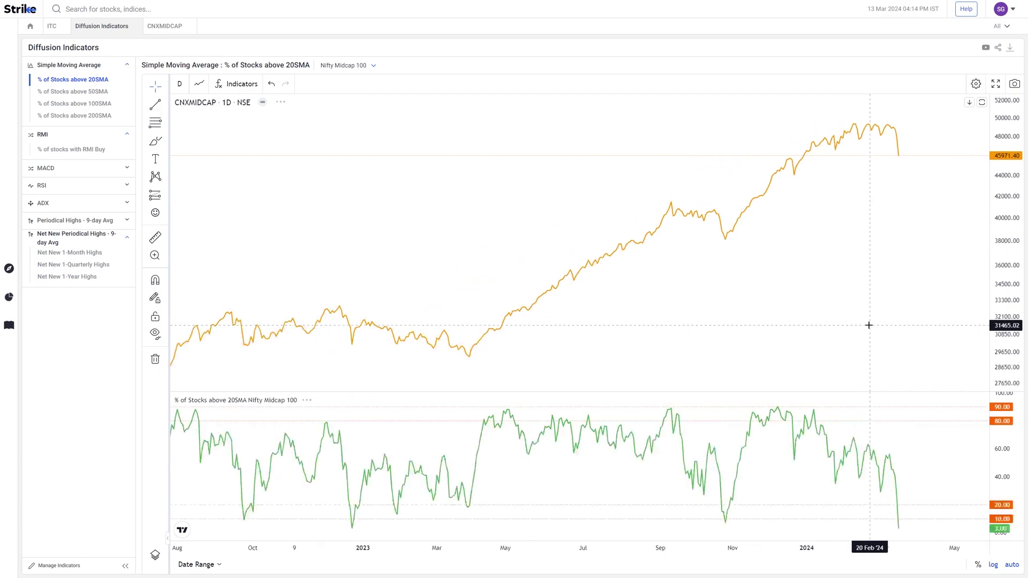
{"action": "scroll", "coordinate": [835, 325], "scroll_direction": "down", "scroll_amount": 2}
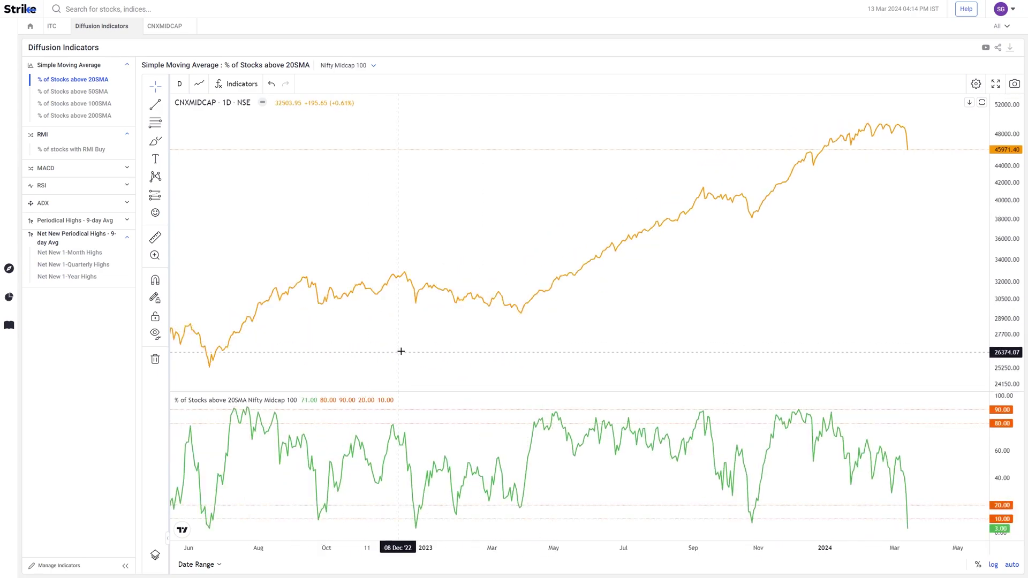
{"action": "scroll", "coordinate": [417, 355], "scroll_direction": "down", "scroll_amount": 2}
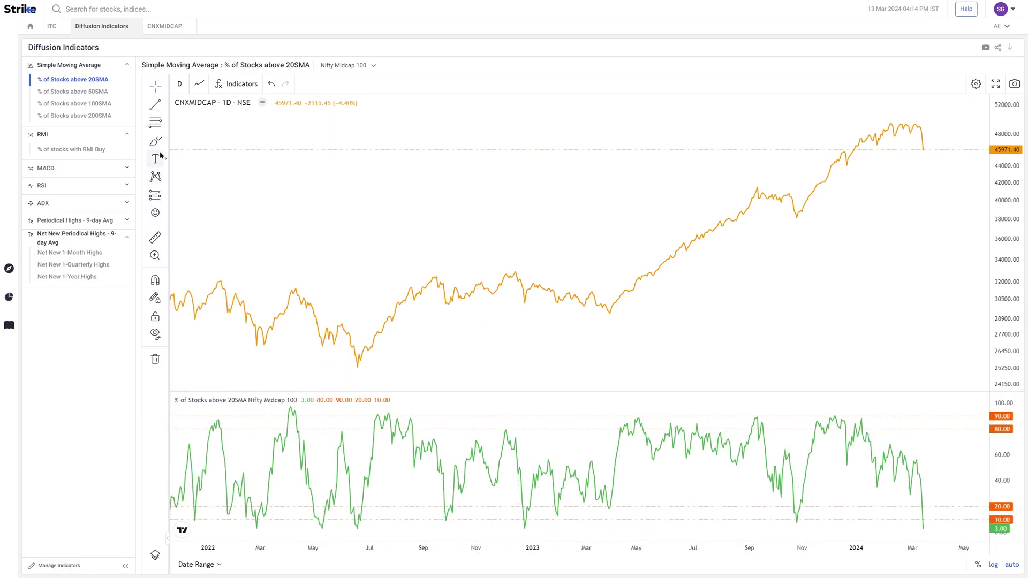
- Circle the March, May, October and December 2022 breadth lows and mark the following price rise
{"action": "mouse_move", "coordinate": [317, 513]}
{"action": "left_mouse_down"}
{"action": "mouse_move", "coordinate": [356, 530]}
{"action": "mouse_move", "coordinate": [362, 516]}
{"action": "left_mouse_up"}
{"action": "left_click_drag", "start_coordinate": [529, 518], "coordinate": [522, 515]}
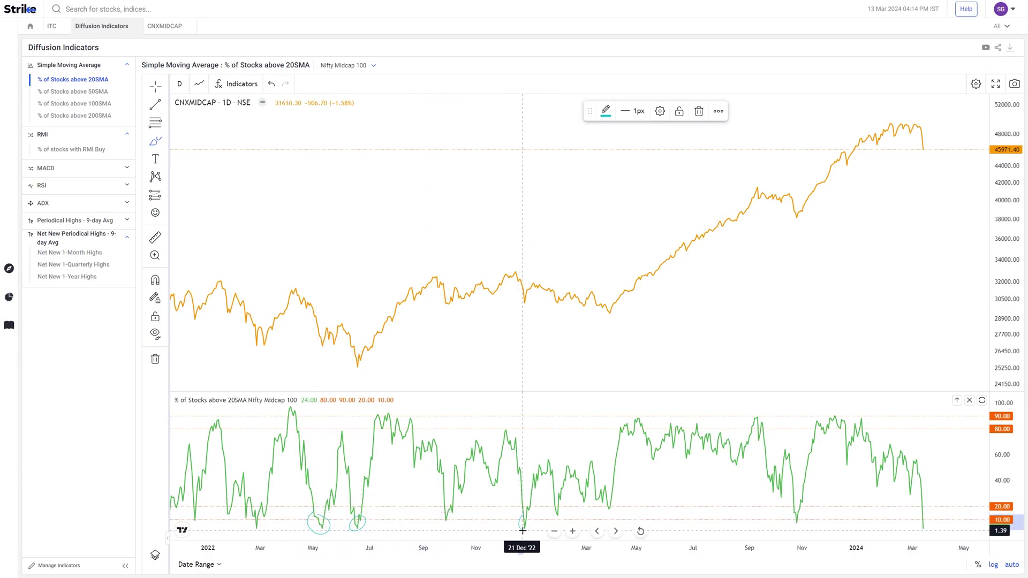
{"action": "mouse_move", "coordinate": [450, 512]}
{"action": "left_mouse_down"}
{"action": "mouse_move", "coordinate": [439, 522]}
{"action": "mouse_move", "coordinate": [454, 514]}
{"action": "left_mouse_up"}
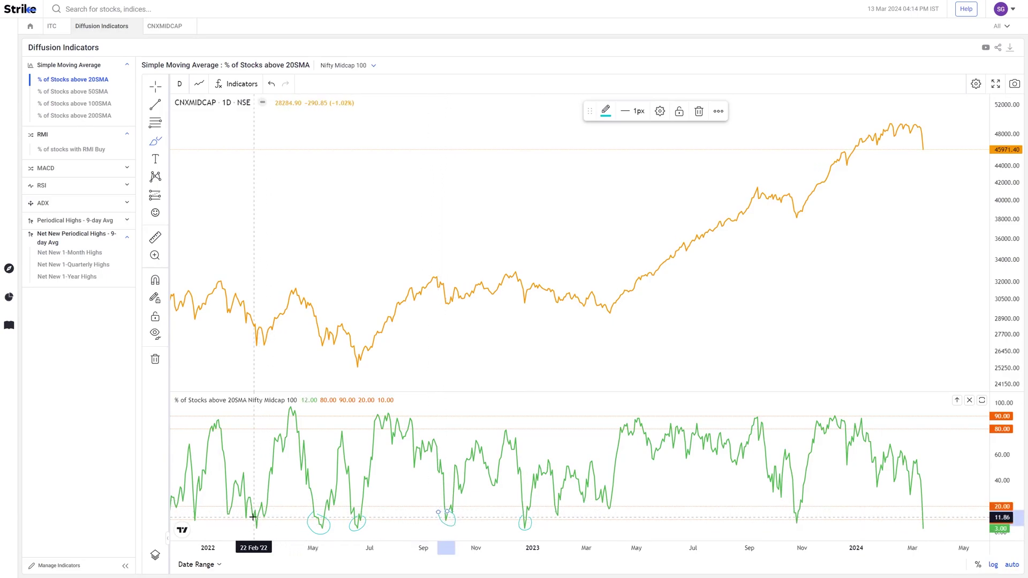
{"action": "left_click_drag", "start_coordinate": [263, 517], "coordinate": [251, 516]}
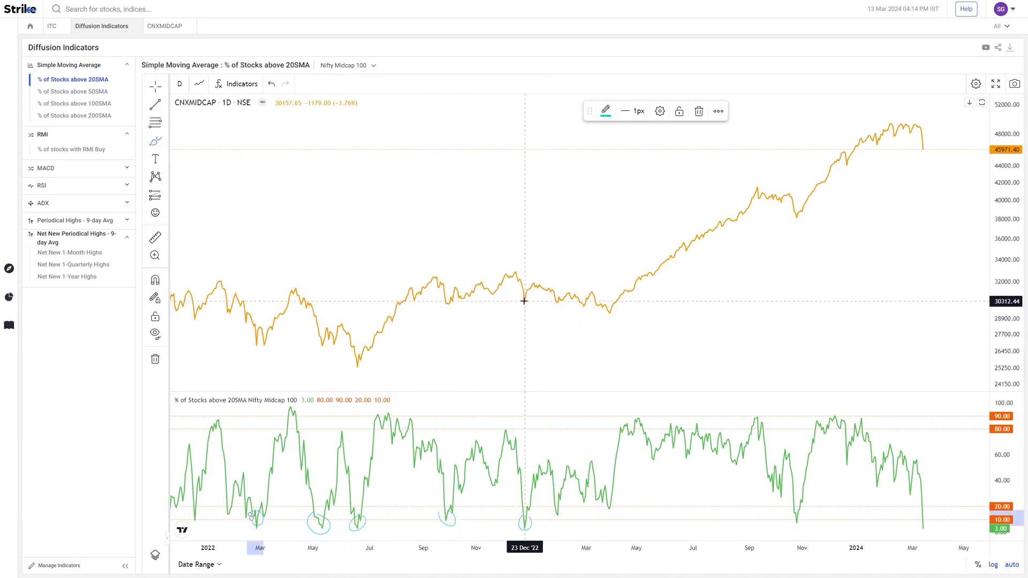
{"action": "mouse_move", "coordinate": [526, 303]}
{"action": "left_mouse_down"}
{"action": "mouse_move", "coordinate": [532, 289]}
{"action": "mouse_move", "coordinate": [557, 301]}
{"action": "mouse_move", "coordinate": [572, 290]}
{"action": "mouse_move", "coordinate": [606, 310]}
{"action": "left_mouse_up"}
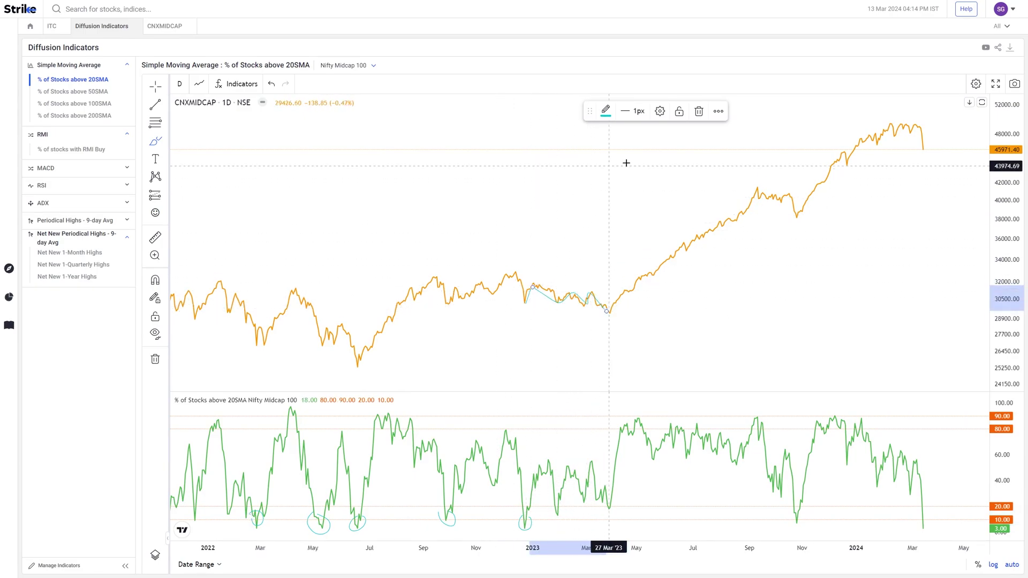
- Deselect the freehand marks and zoom the time axis out to a wider range
{"action": "left_click", "coordinate": [567, 362]}
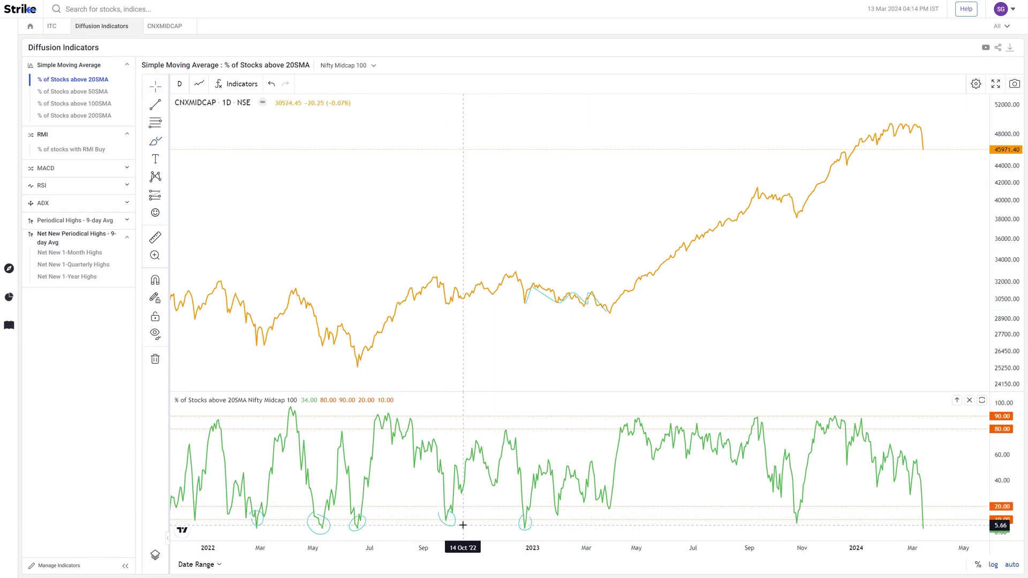
{"action": "scroll", "coordinate": [463, 526], "scroll_direction": "down", "scroll_amount": 2}
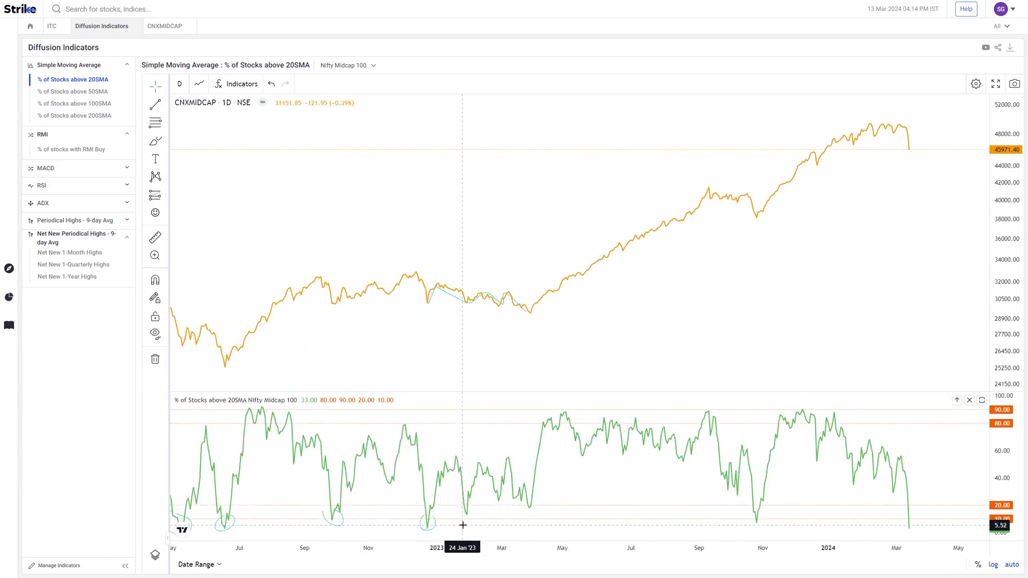
{"action": "scroll", "coordinate": [454, 522], "scroll_direction": "down", "scroll_amount": 2}
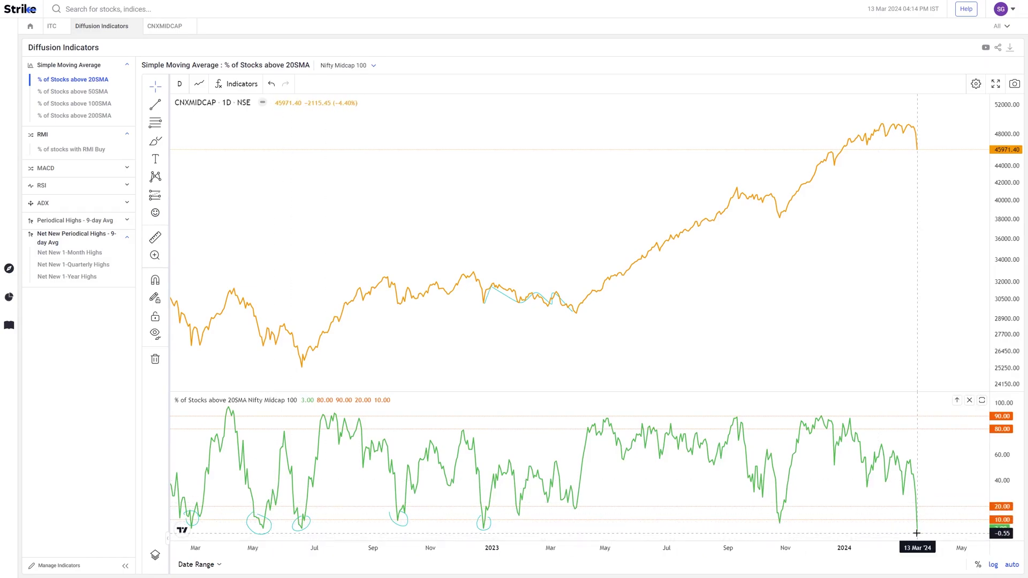
{"action": "scroll", "coordinate": [917, 533], "scroll_direction": "up", "scroll_amount": 2}
{"action": "scroll", "coordinate": [916, 534], "scroll_direction": "down", "scroll_amount": 1}
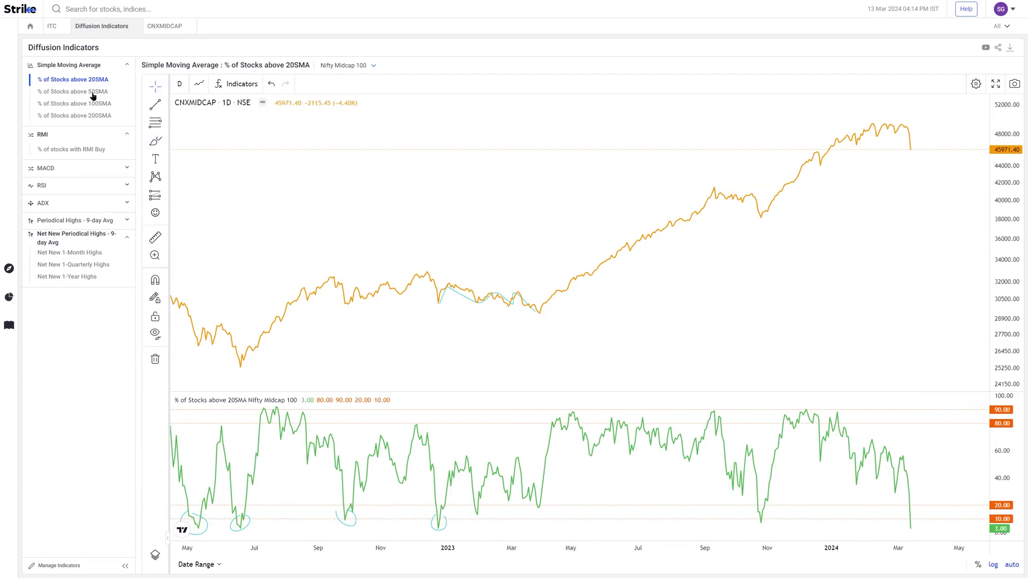
- Show the % of Stocks above 50SMA breadth and draw the lower trendline to the Apr '23 low
{"action": "left_click", "coordinate": [72, 91]}
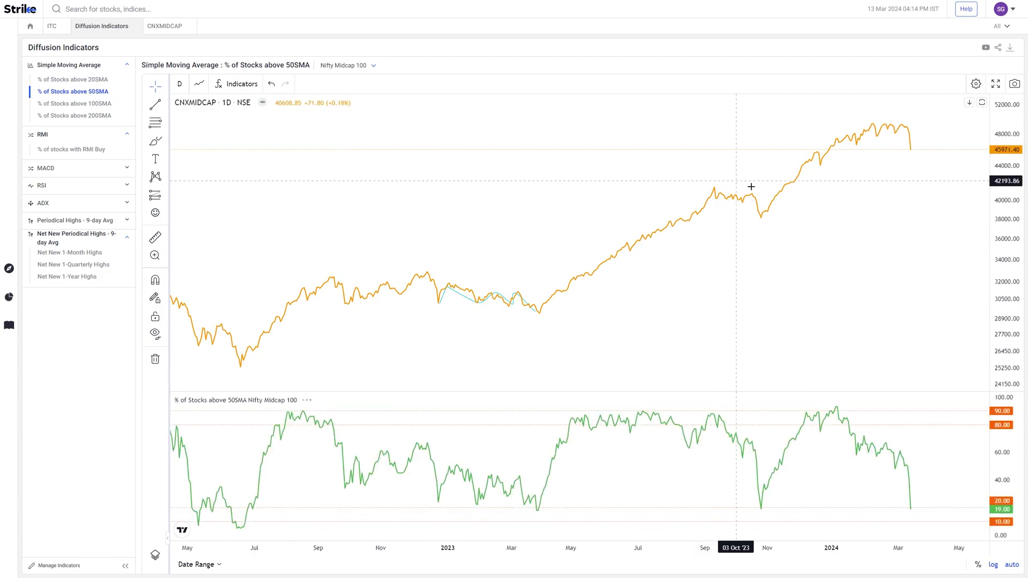
{"action": "scroll", "coordinate": [783, 260], "scroll_direction": "down", "scroll_amount": 2}
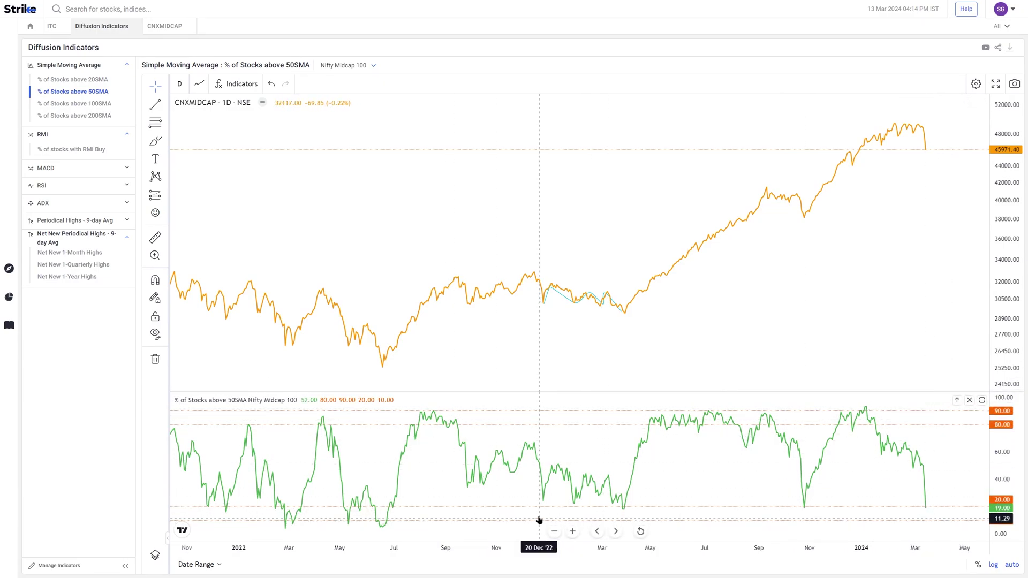
{"action": "left_click", "coordinate": [150, 105]}
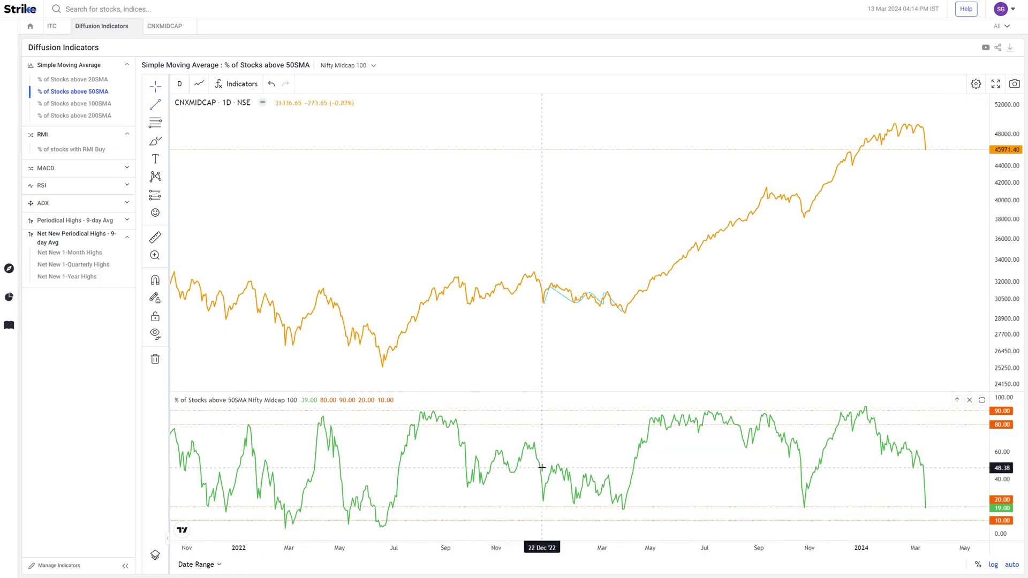
{"action": "left_click", "coordinate": [540, 503]}
{"action": "left_click", "coordinate": [638, 509]}
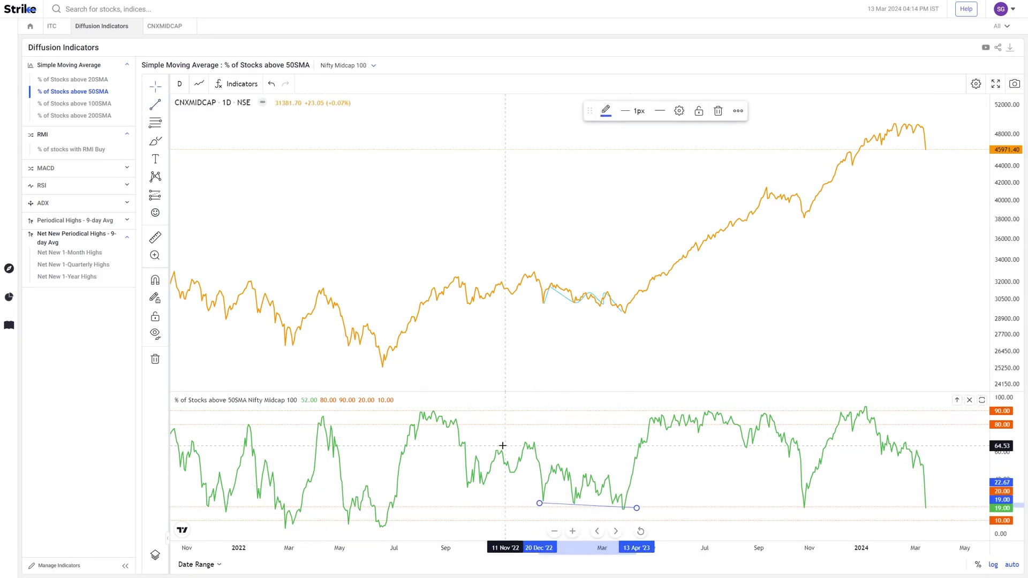
- Draw the converging upper trendline from early 2023 to Mar '23, then show % above 100SMA
{"action": "left_click", "coordinate": [553, 460]}
{"action": "left_click", "coordinate": [630, 484]}
{"action": "left_click", "coordinate": [644, 490]}
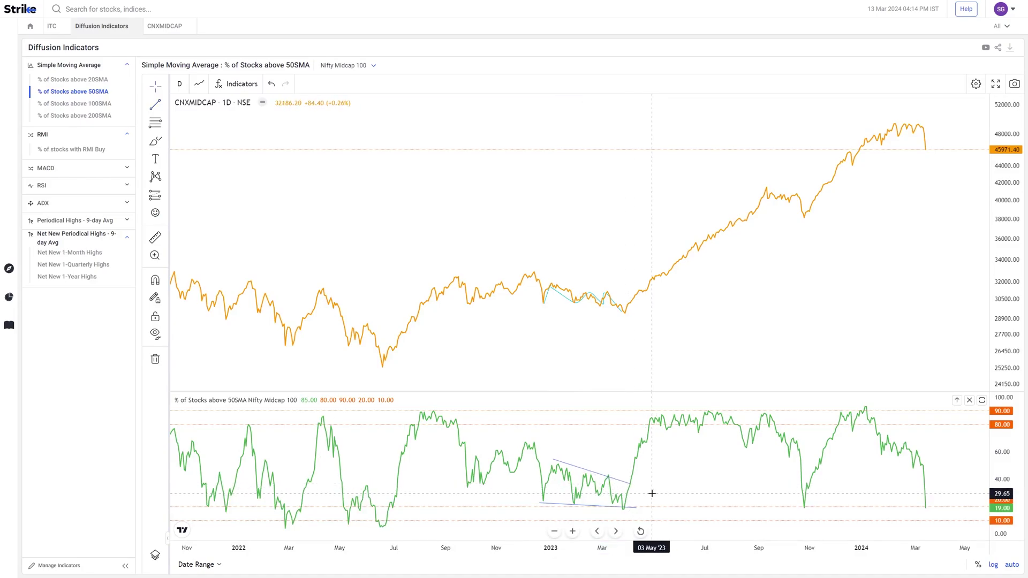
{"action": "left_click", "coordinate": [104, 105]}
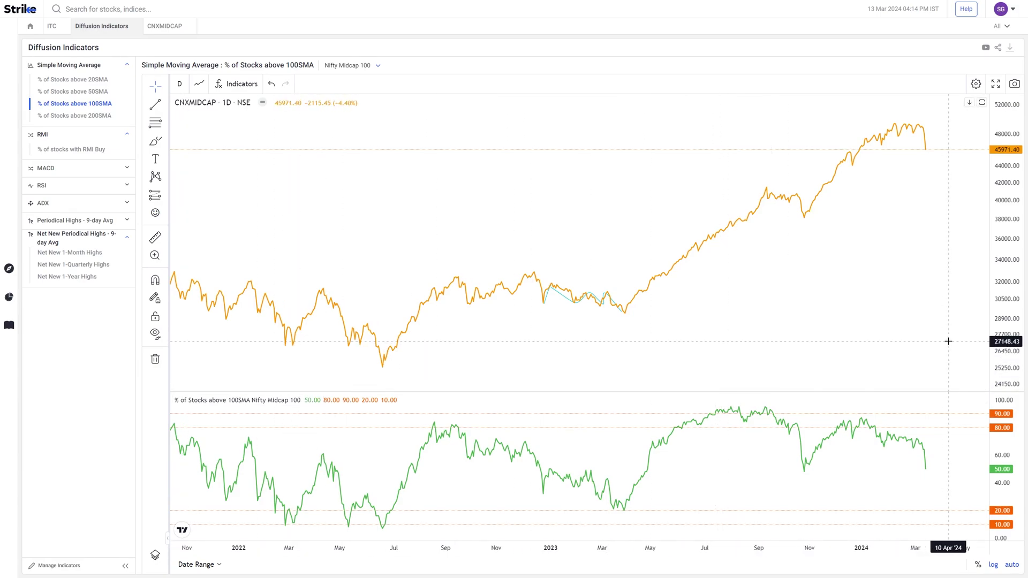
- Load the Net New 1-Quarterly Highs indicator, leaving the index unchanged
{"action": "left_click", "coordinate": [379, 65]}
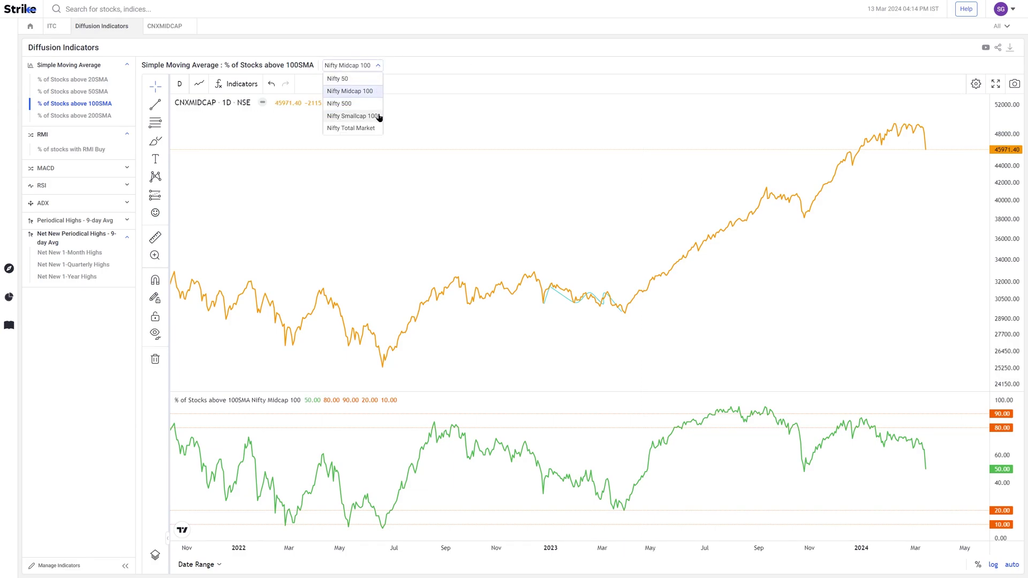
{"action": "left_click", "coordinate": [373, 66]}
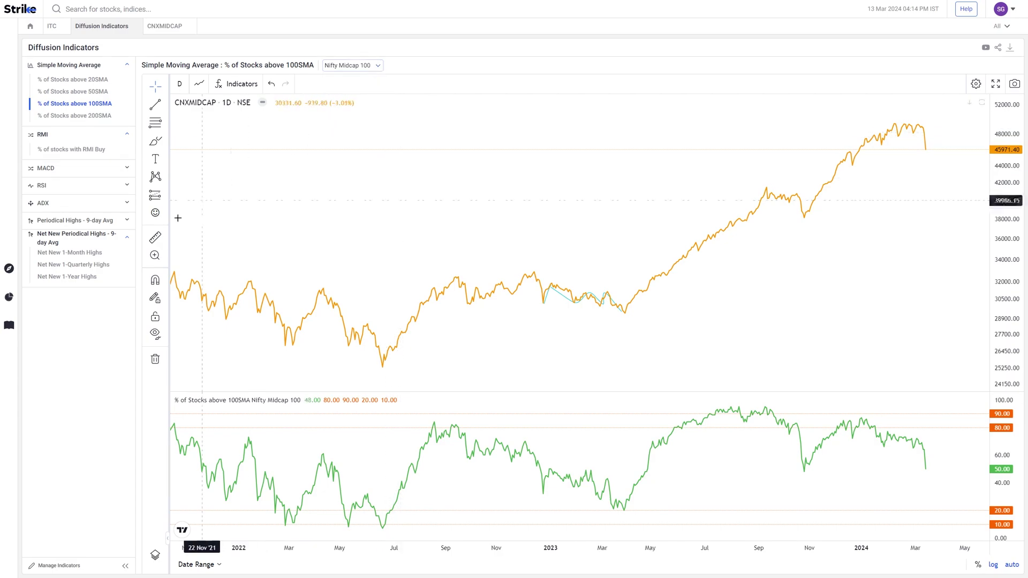
{"action": "left_click", "coordinate": [98, 265]}
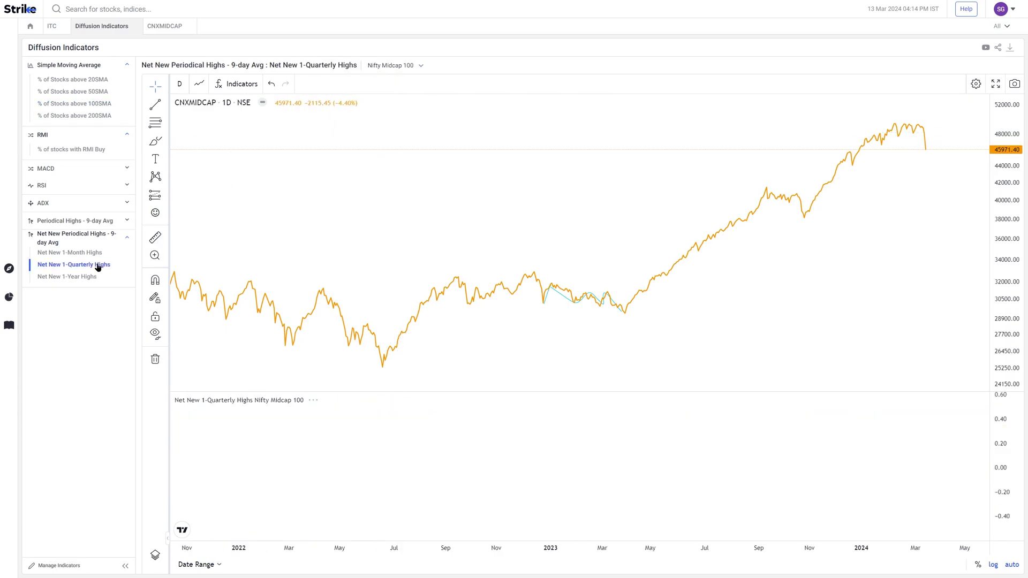
- Set the index to Nifty Total Market
{"action": "left_click", "coordinate": [387, 67]}
{"action": "left_click", "coordinate": [414, 93]}
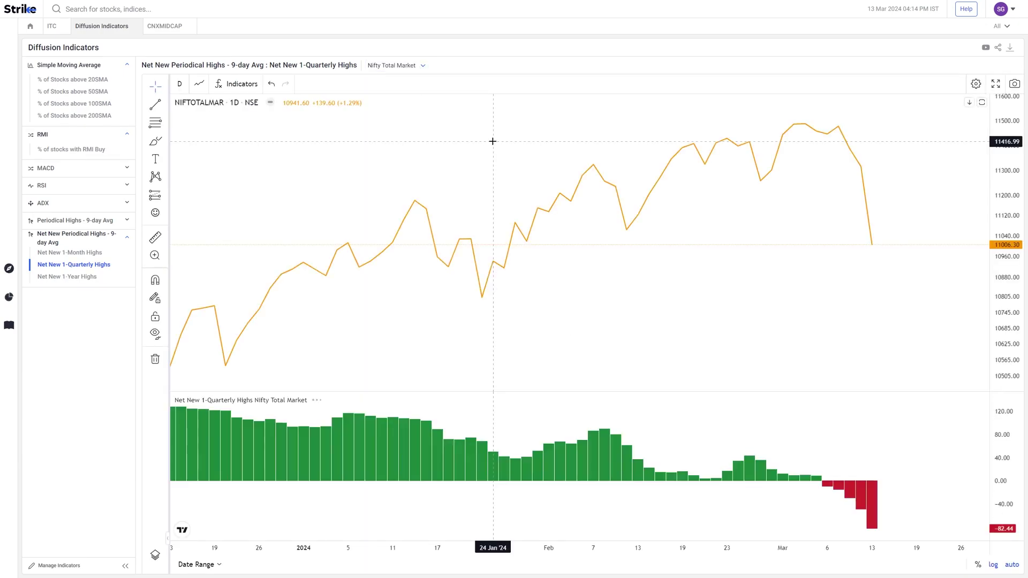
{"action": "left_click", "coordinate": [199, 84]}
- Switch the Nifty Total Market price chart style to Candles and adjust the zoom
{"action": "left_click", "coordinate": [222, 128]}
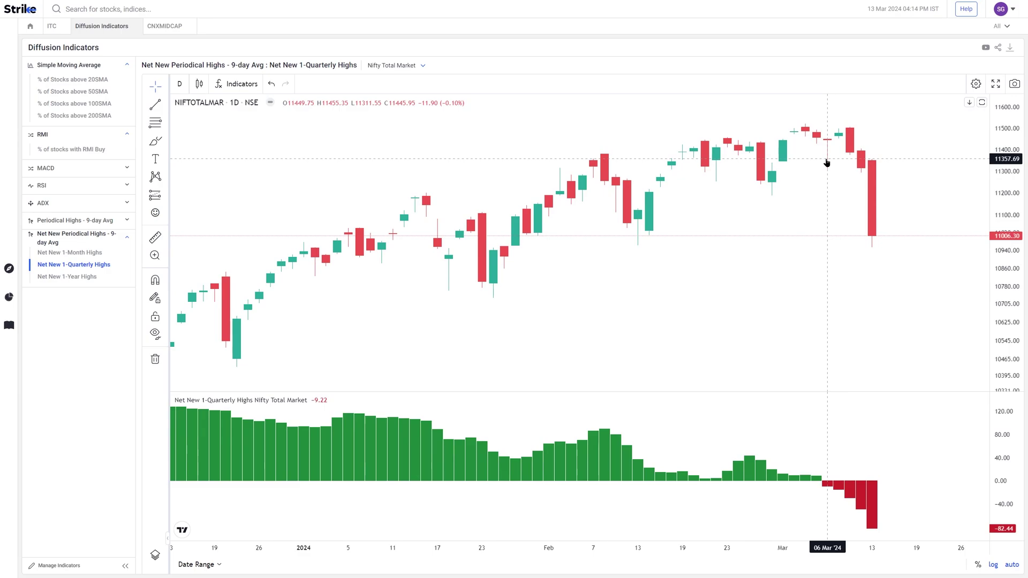
{"action": "scroll", "coordinate": [826, 163], "scroll_direction": "down", "scroll_amount": 3}
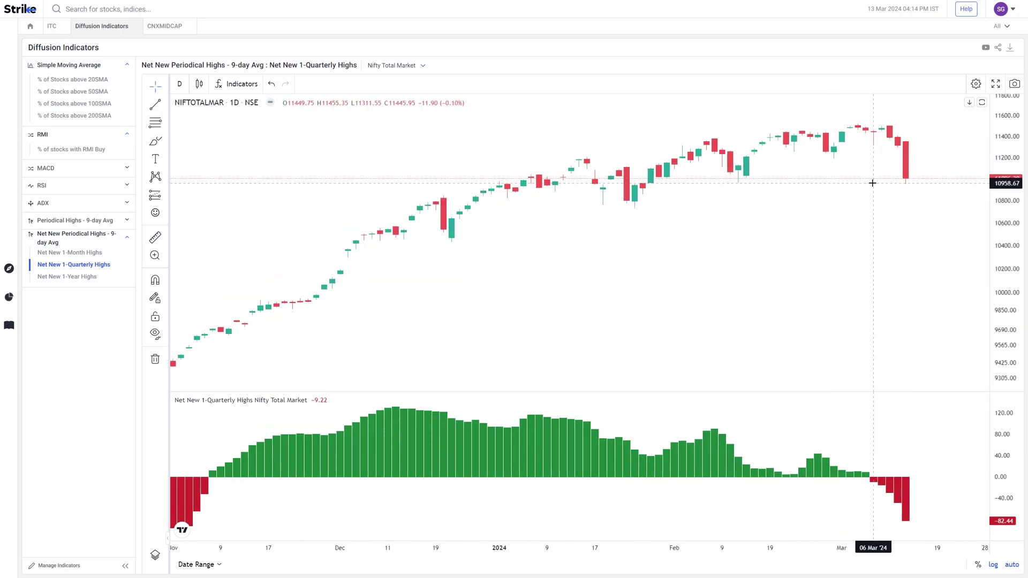
{"action": "scroll", "coordinate": [867, 184], "scroll_direction": "up", "scroll_amount": 2}
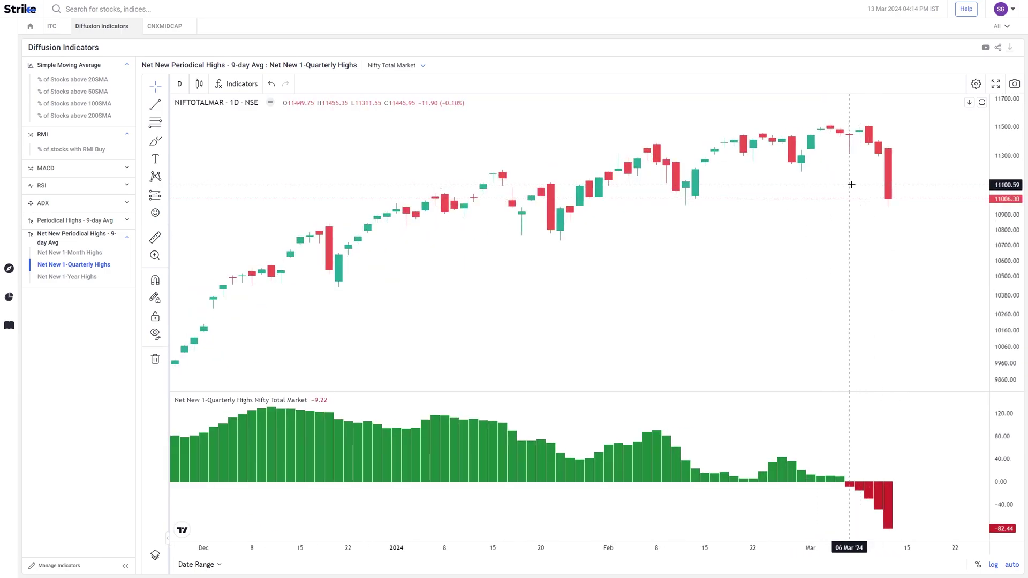
{"action": "scroll", "coordinate": [851, 185], "scroll_direction": "down", "scroll_amount": 3}
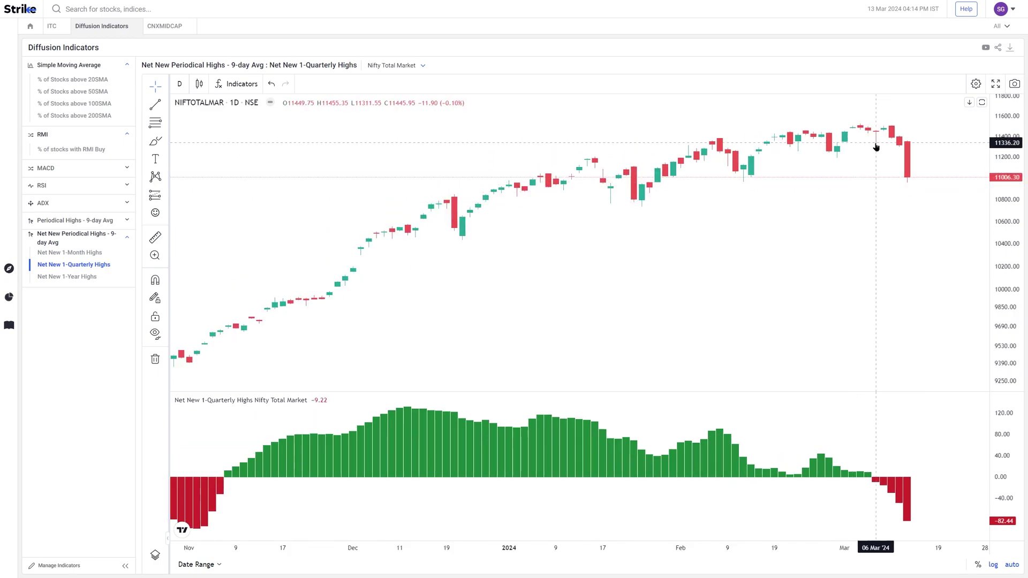
{"action": "scroll", "coordinate": [867, 182], "scroll_direction": "up", "scroll_amount": 1}
{"action": "scroll", "coordinate": [868, 183], "scroll_direction": "up", "scroll_amount": 2}
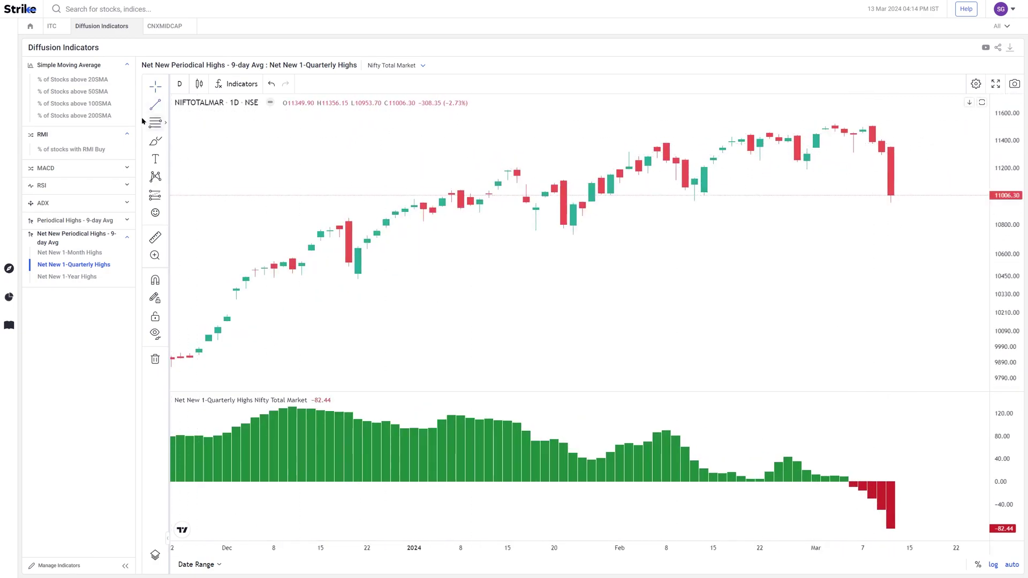
- Draw trendlines from the 24 Jan low to 14 Mar and the 16 Jan high to mid-March
{"action": "left_click", "coordinate": [576, 231]}
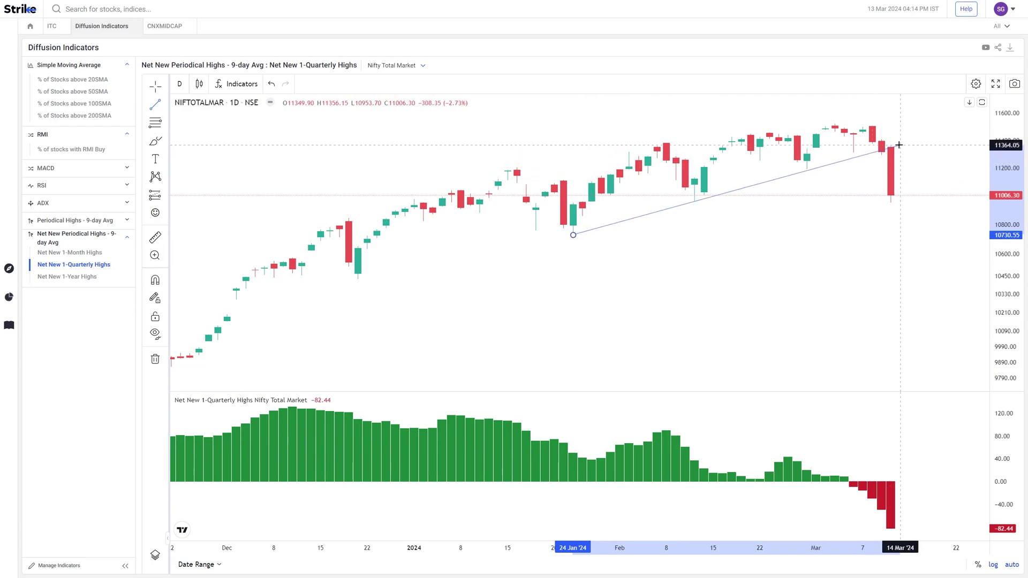
{"action": "left_click", "coordinate": [903, 143]}
{"action": "left_click", "coordinate": [503, 155]}
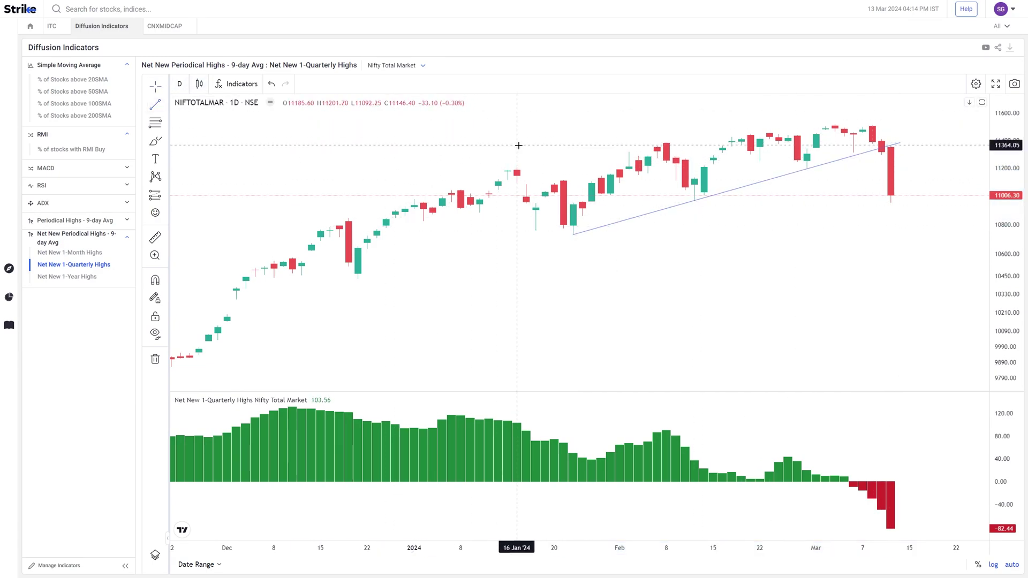
{"action": "left_click", "coordinate": [518, 157]}
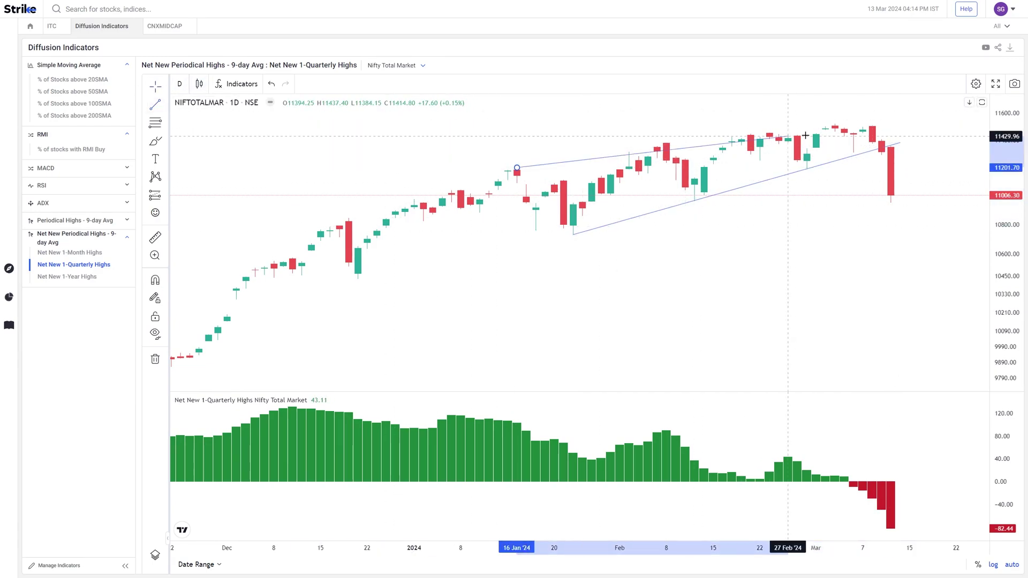
{"action": "left_click", "coordinate": [881, 114]}
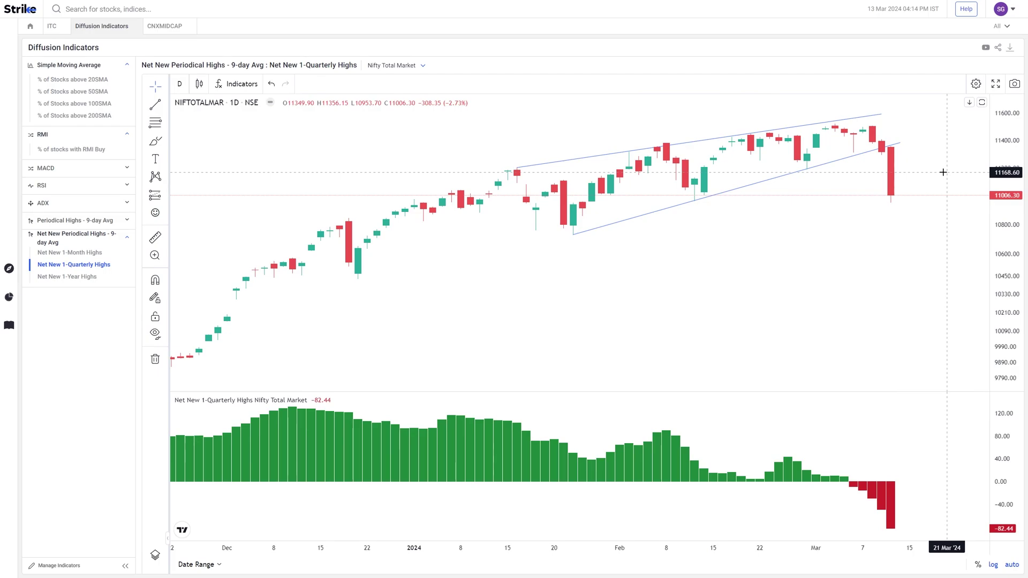